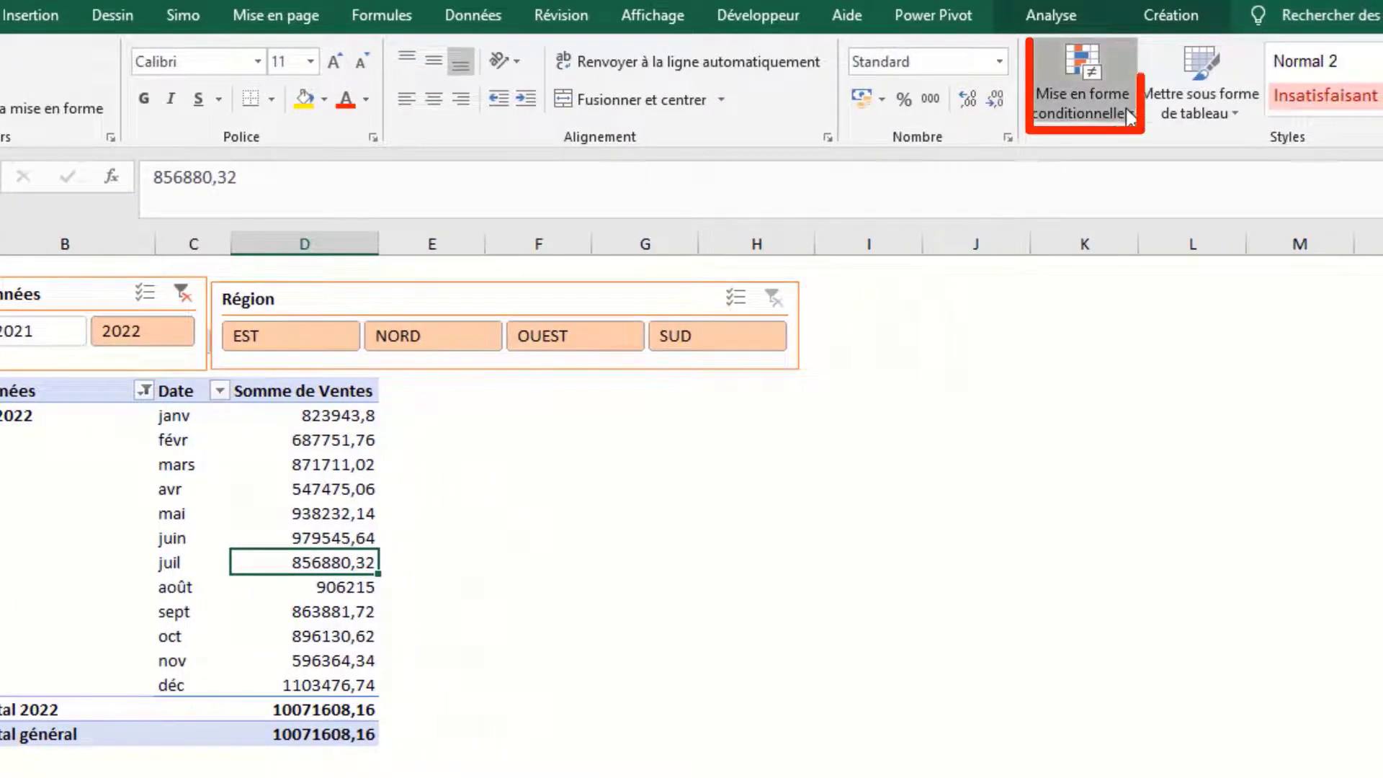
Add a top-values conditional formatting rule to the July sales cell, highlighting the 3 highest with « Remplissage vert avec texte vert foncé »
click(1129, 115)
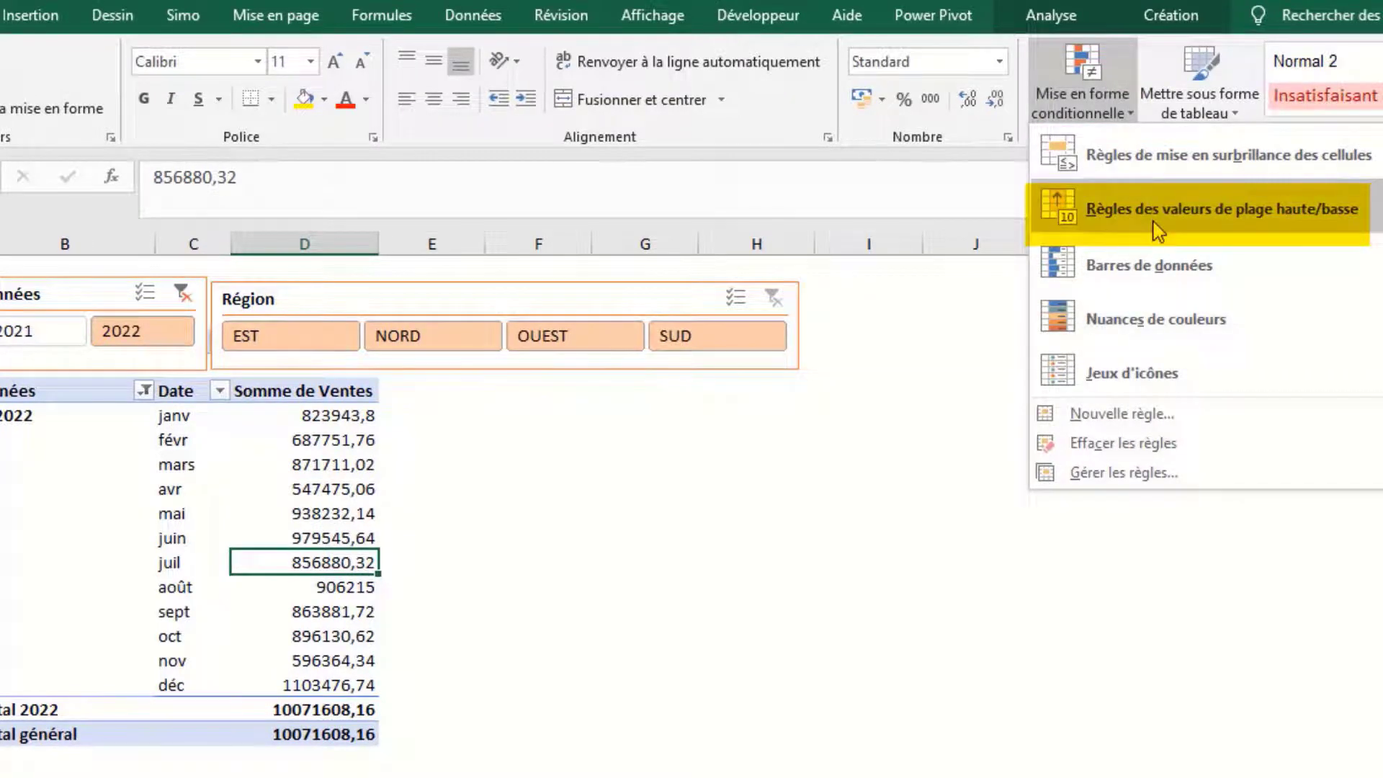
mouse_move(1158, 230)
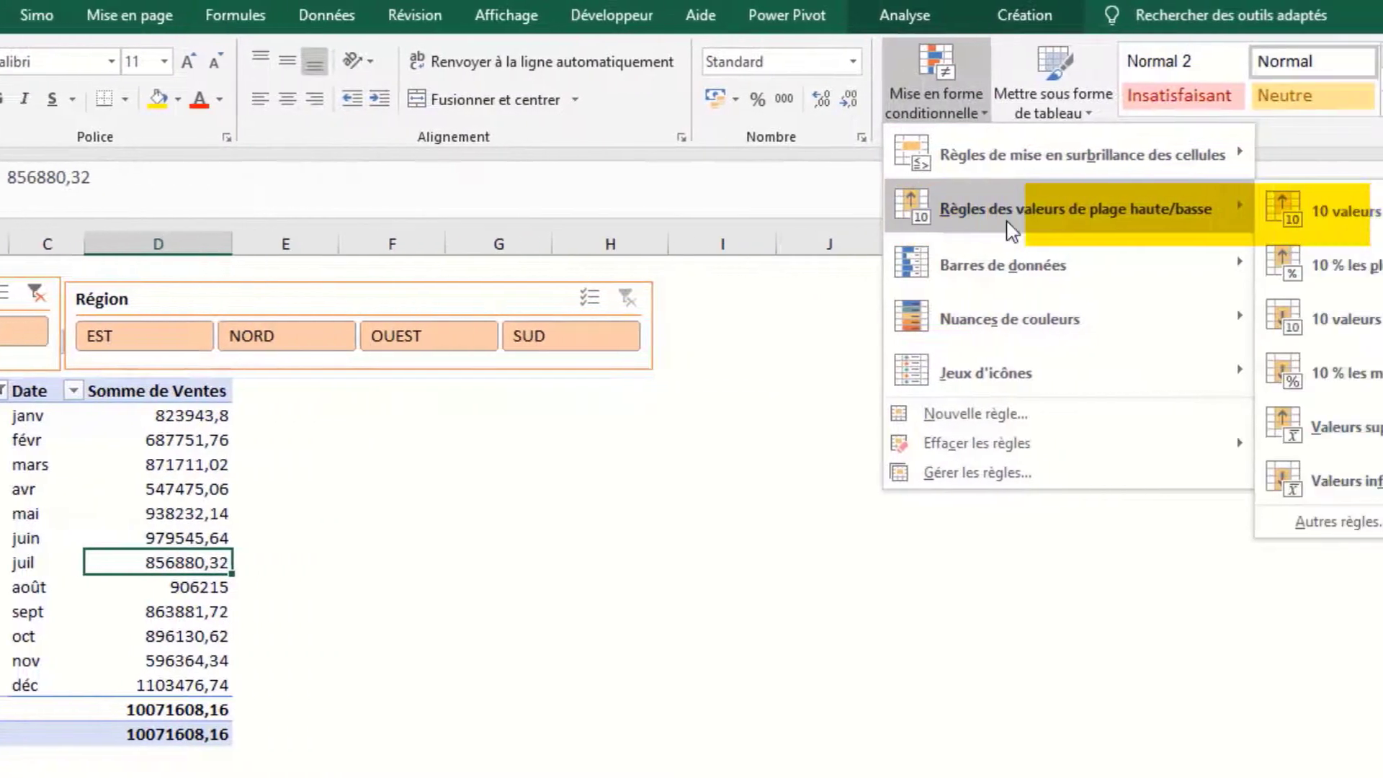
click(1340, 212)
text(3)
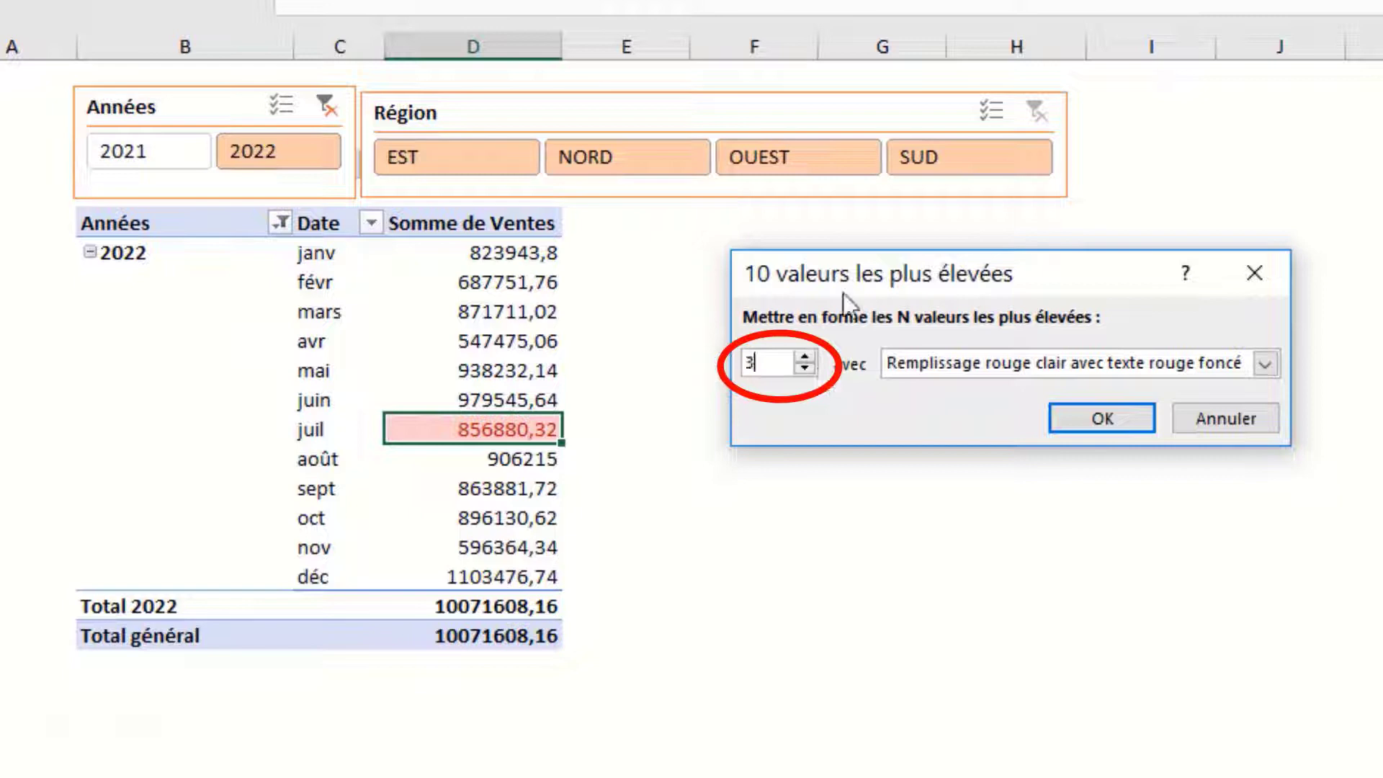
click(1264, 364)
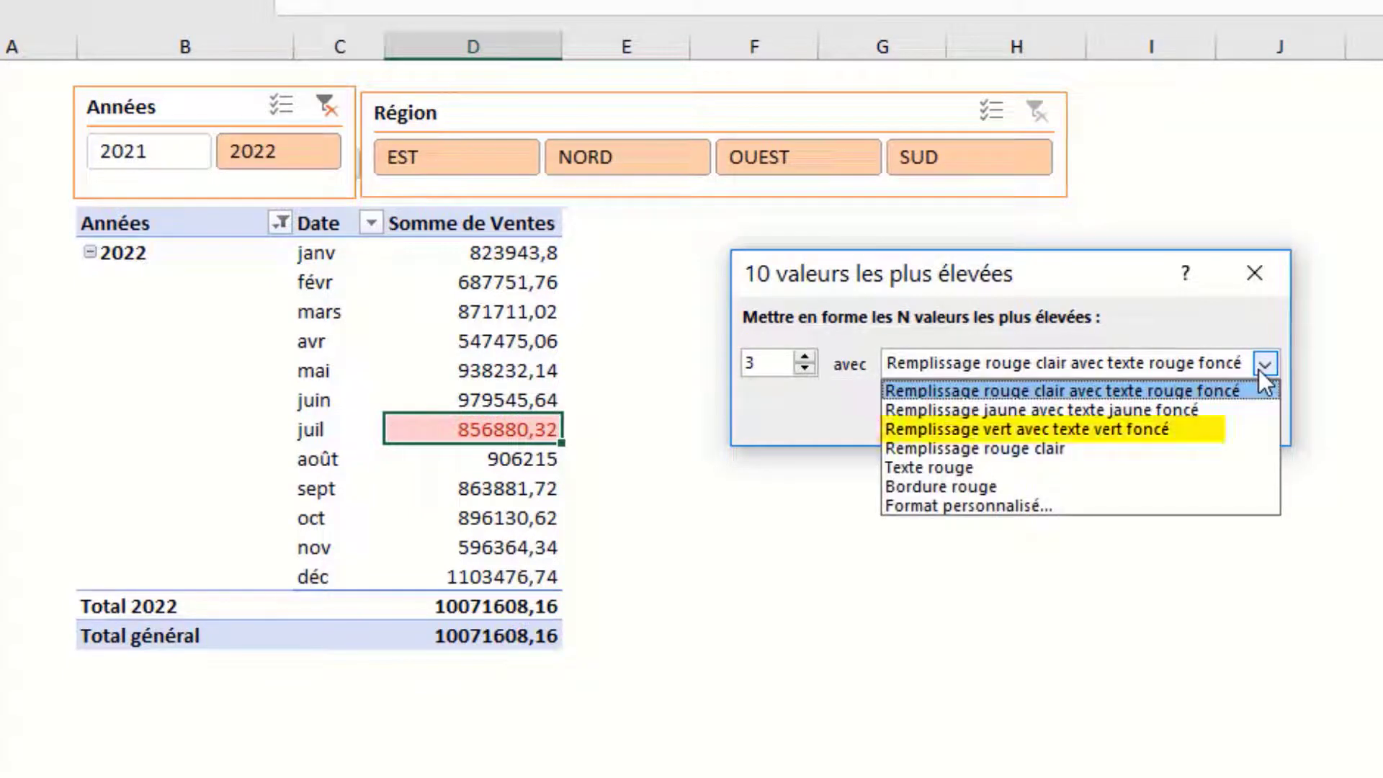
click(1158, 434)
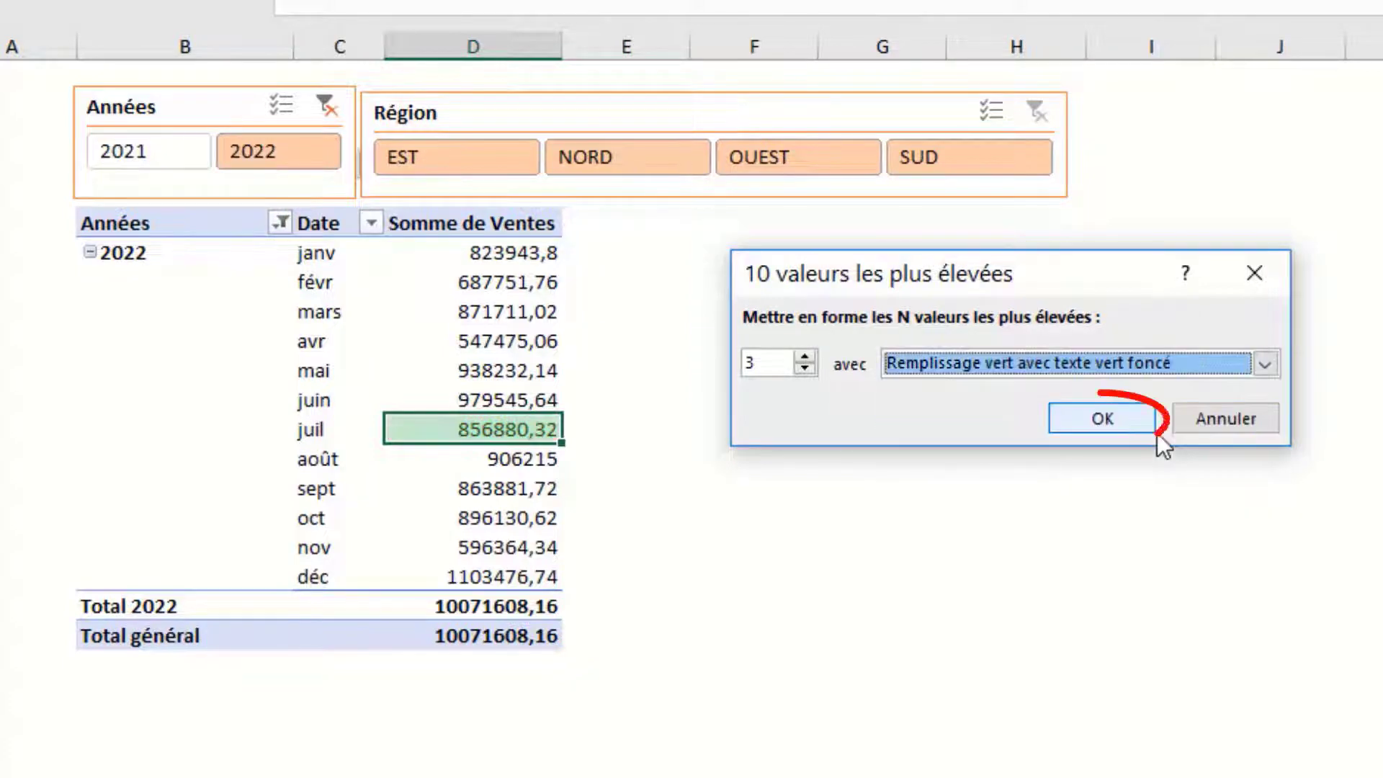
click(1120, 425)
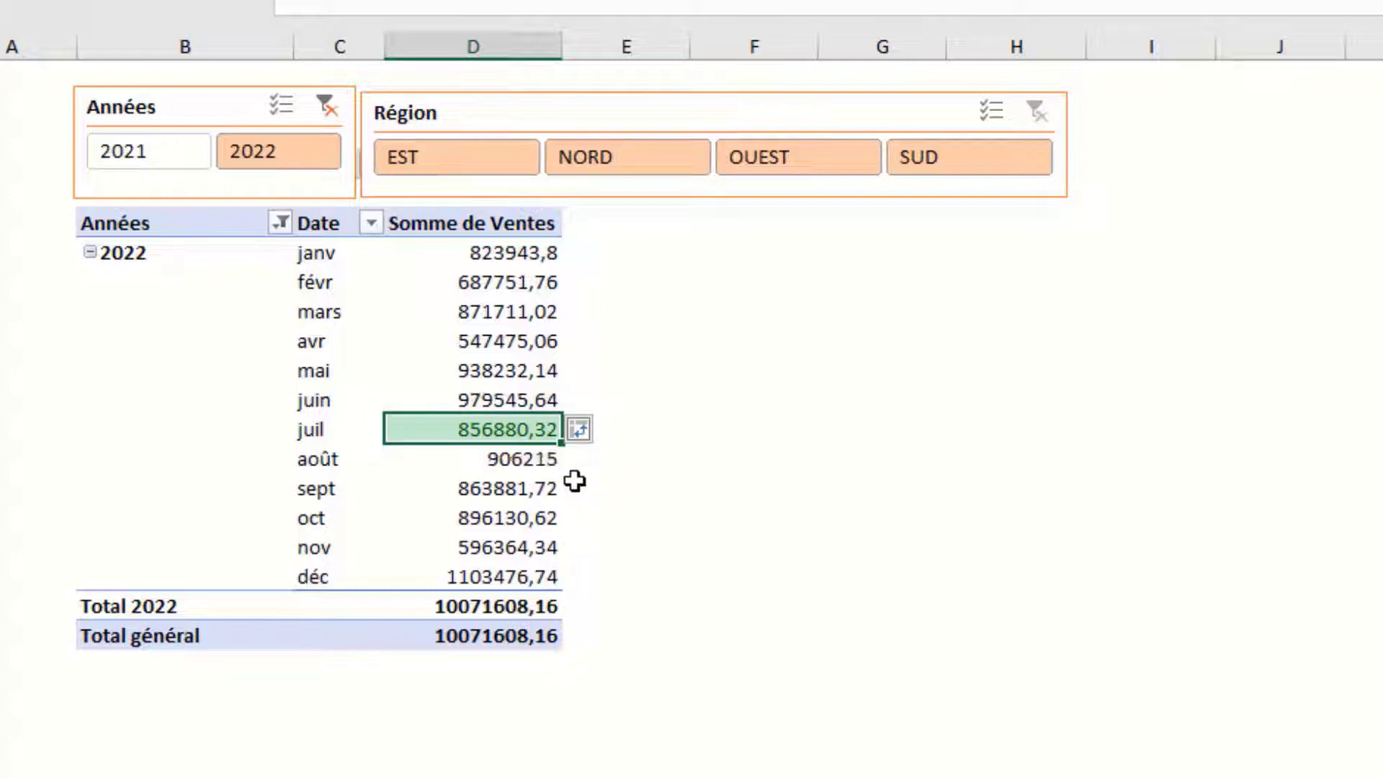
Extend the top-3 rule to all cells showing « Somme de Ventes » values for « Date », after trying all cells containing « Somme de Ventes »
click(605, 427)
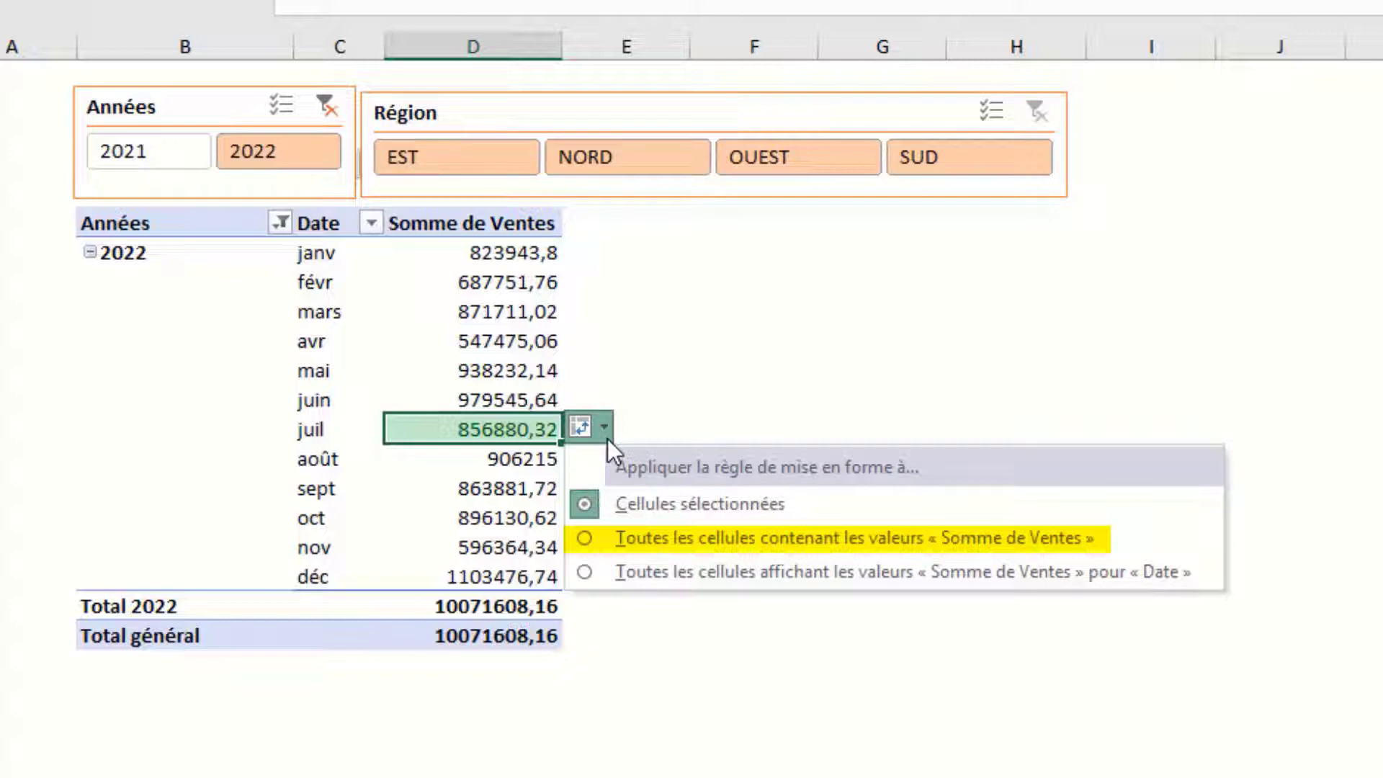
click(585, 542)
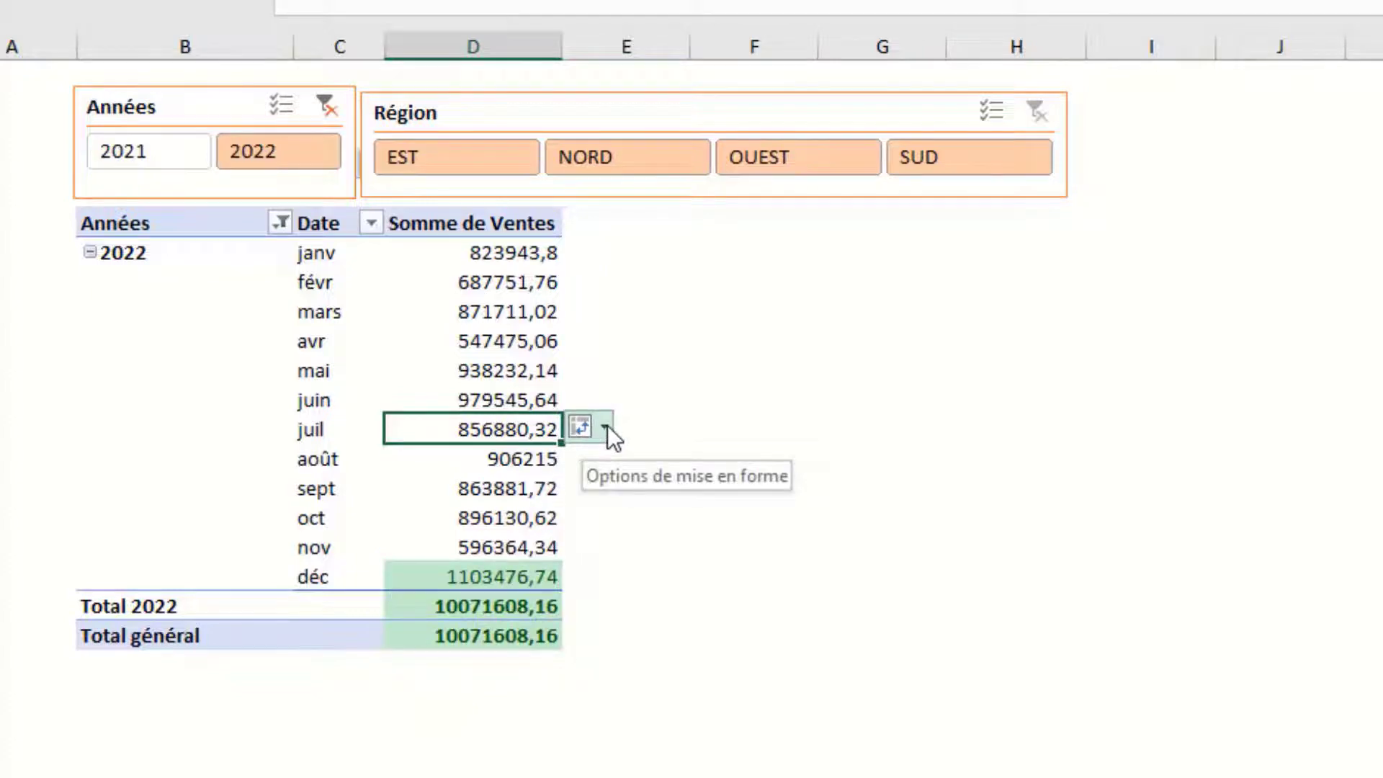
click(607, 425)
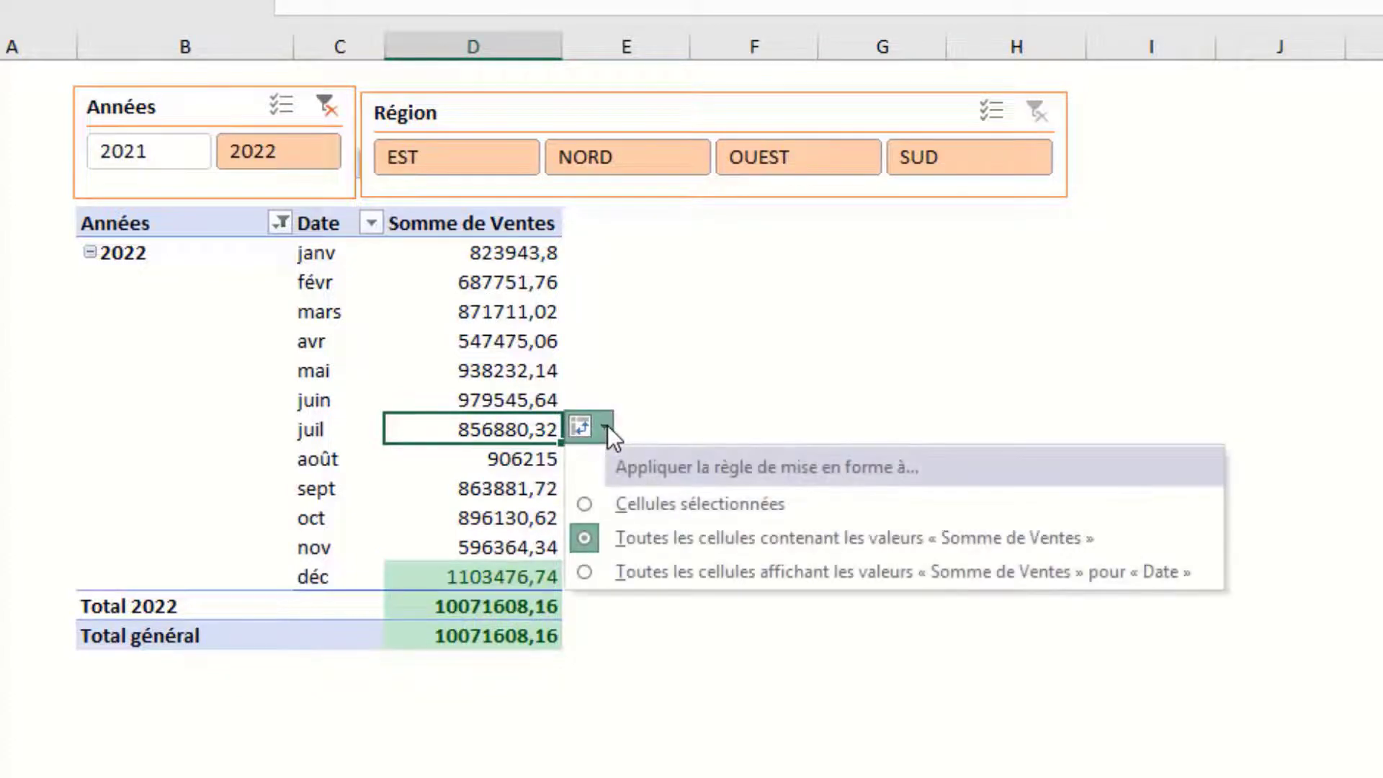
click(585, 573)
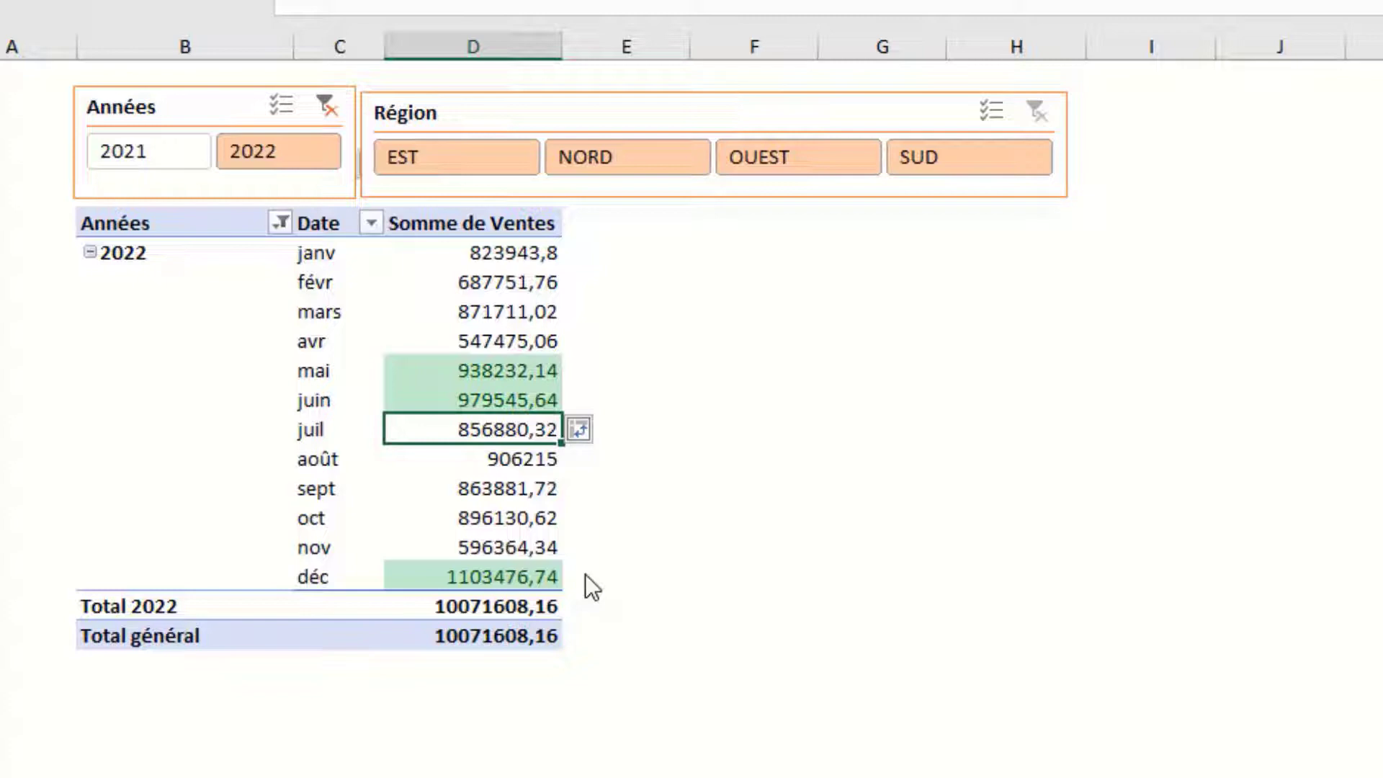
Clear the Années slicer filter and filter the pivot table by region through EST, NORD and OUEST to test the rule
click(524, 490)
click(306, 86)
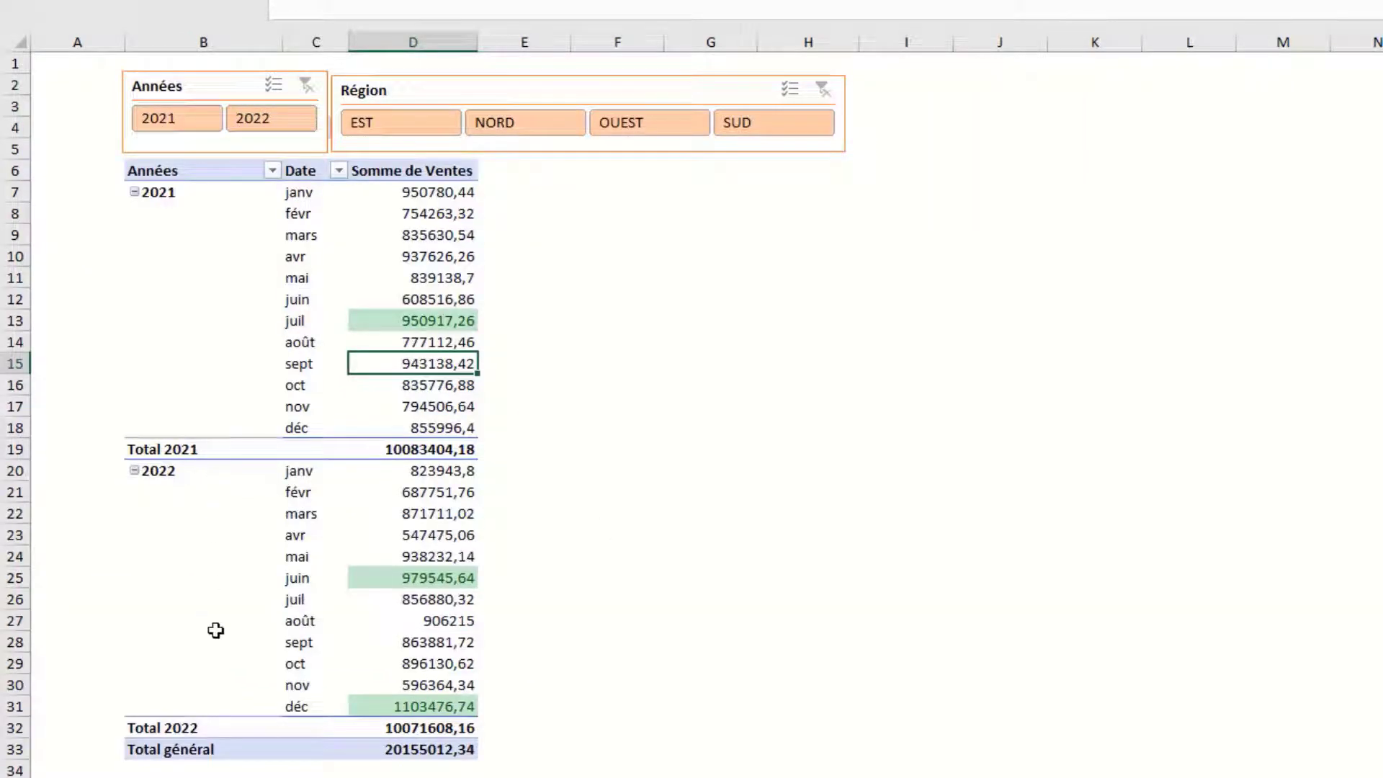
click(386, 127)
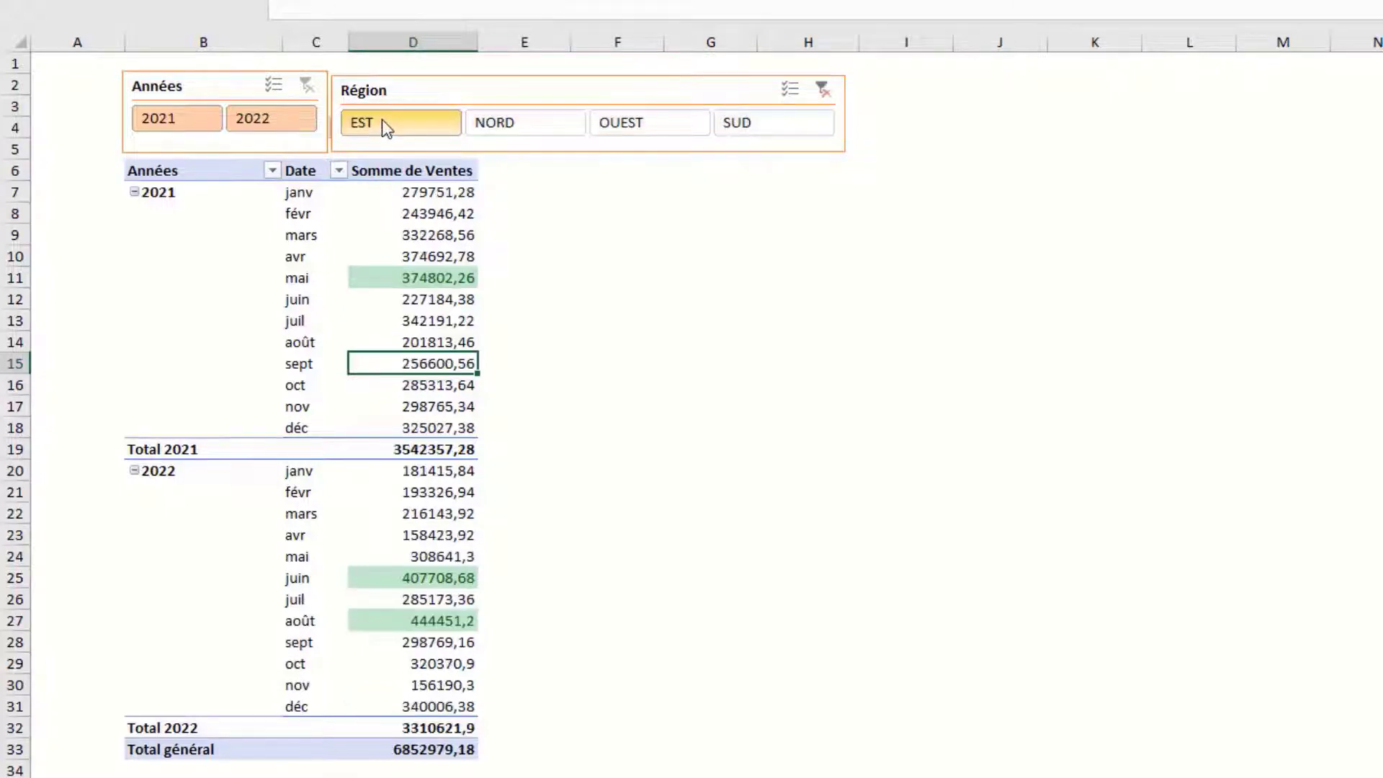
click(495, 131)
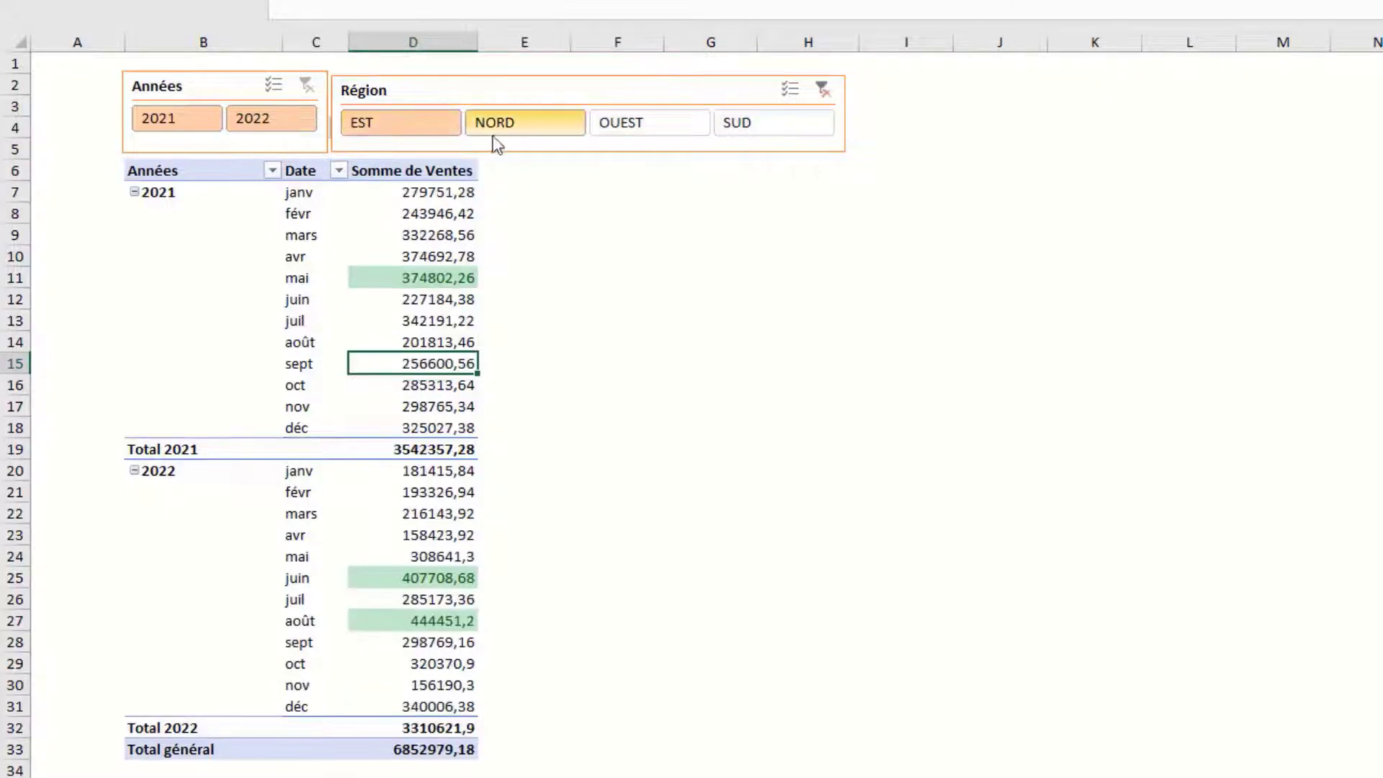
click(628, 128)
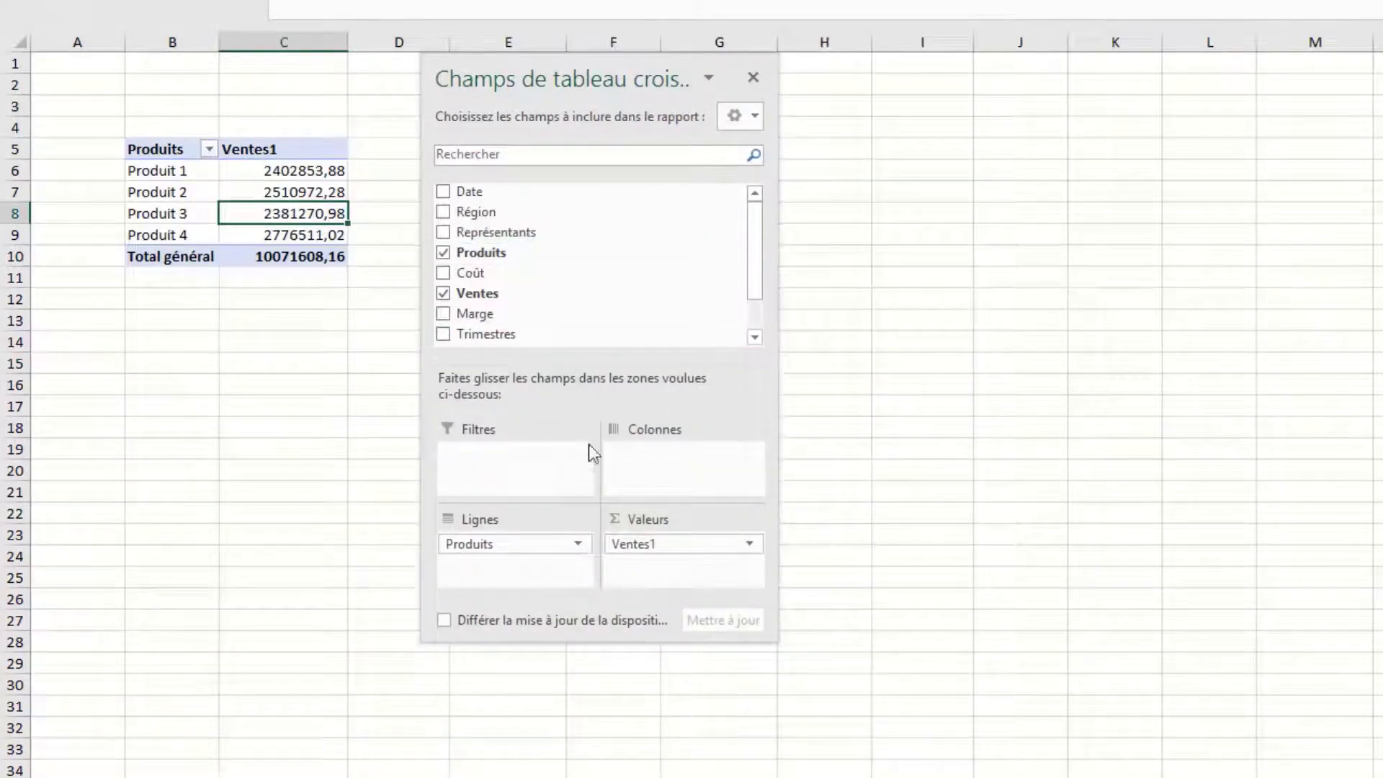
Add the Ventes field a second time to the product pivot table's values and move the field list clear of the table
scroll(504, 273, down, 1)
drag(477, 276, 654, 574)
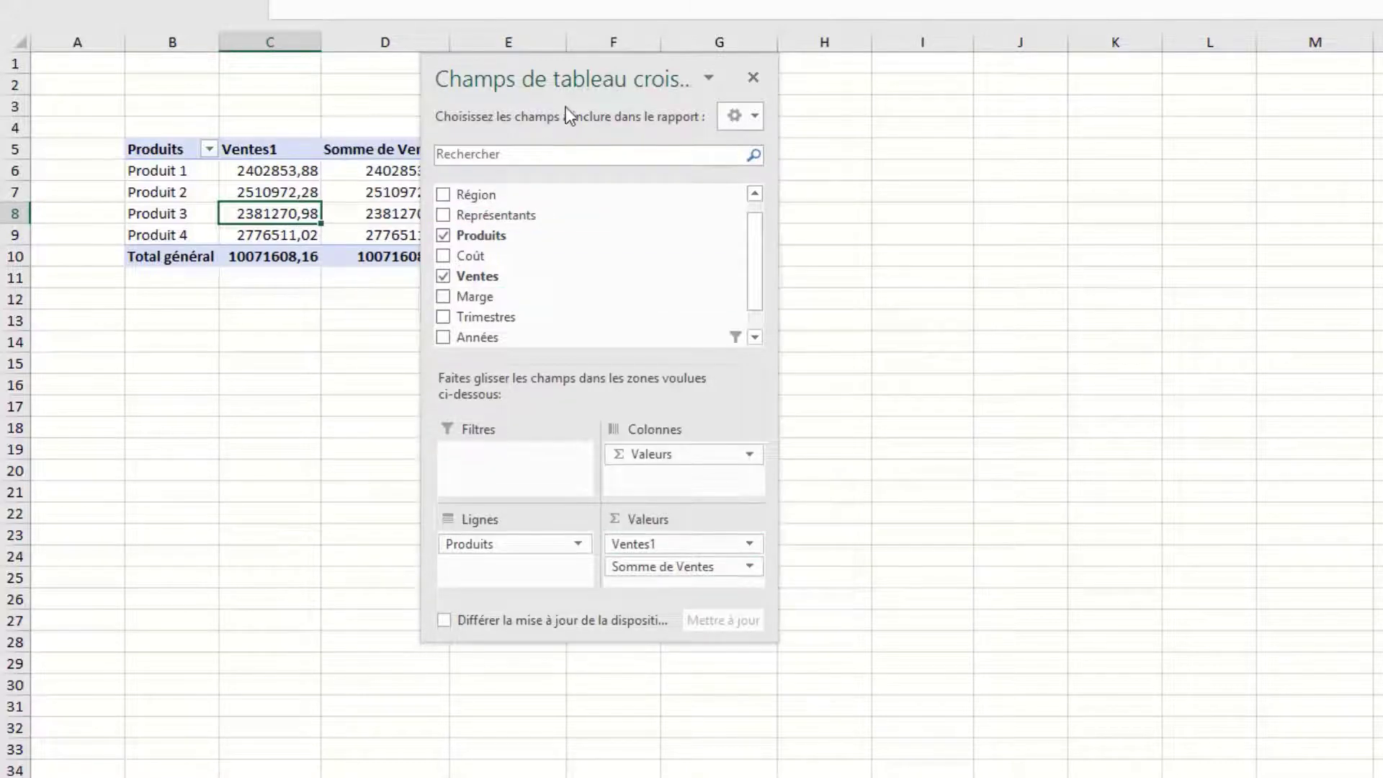
drag(571, 85, 1382, 140)
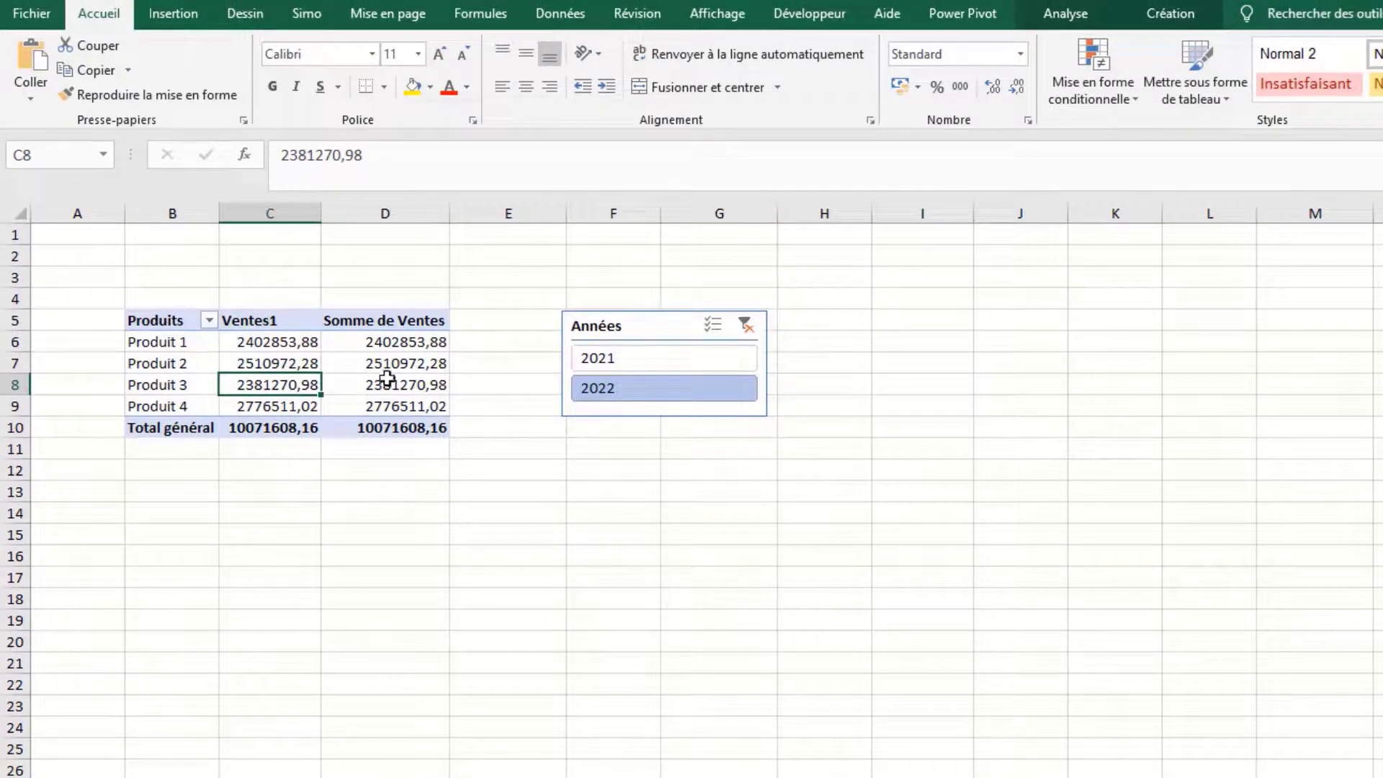
Apply blue gradient data bars to the Produit 1 cell in the Somme de Ventes column
mouse_move(389, 348)
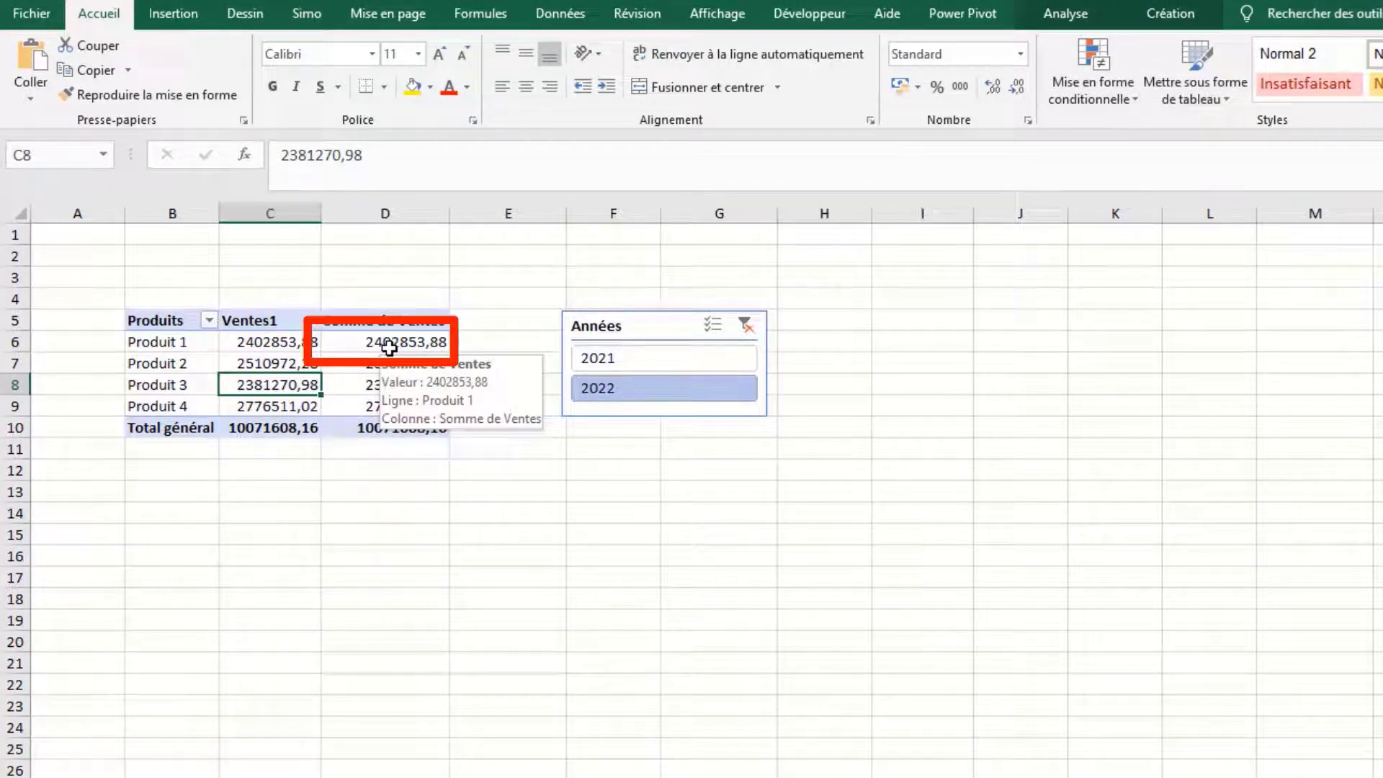
click(389, 348)
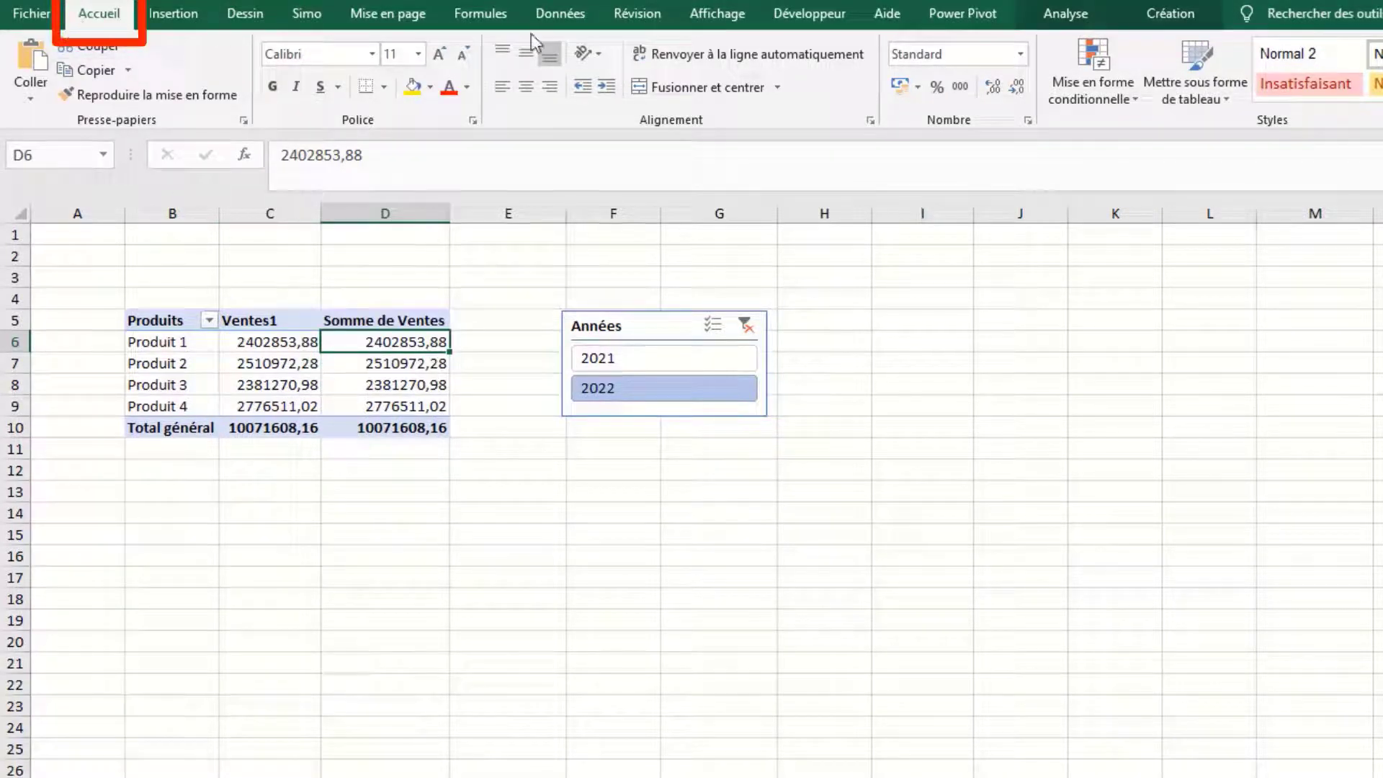
click(1132, 103)
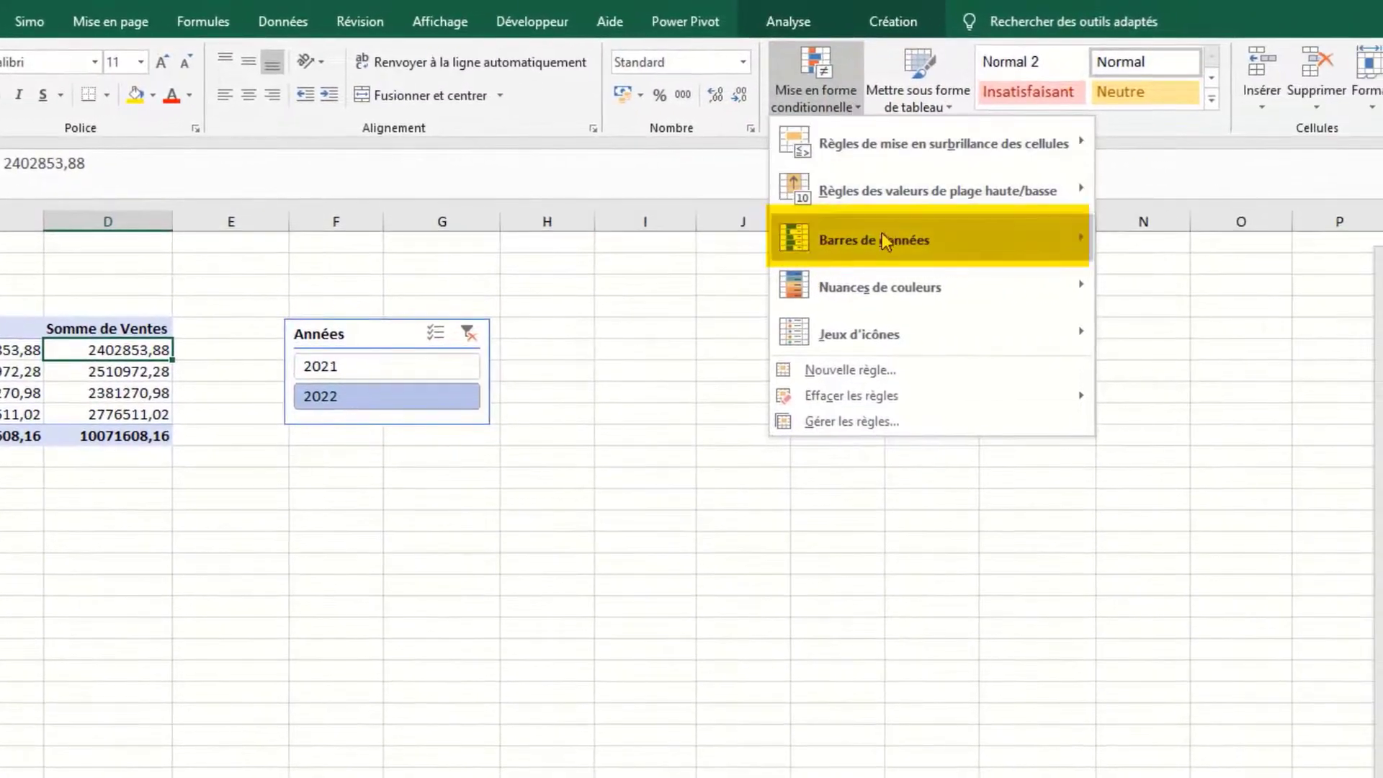
mouse_move(1159, 229)
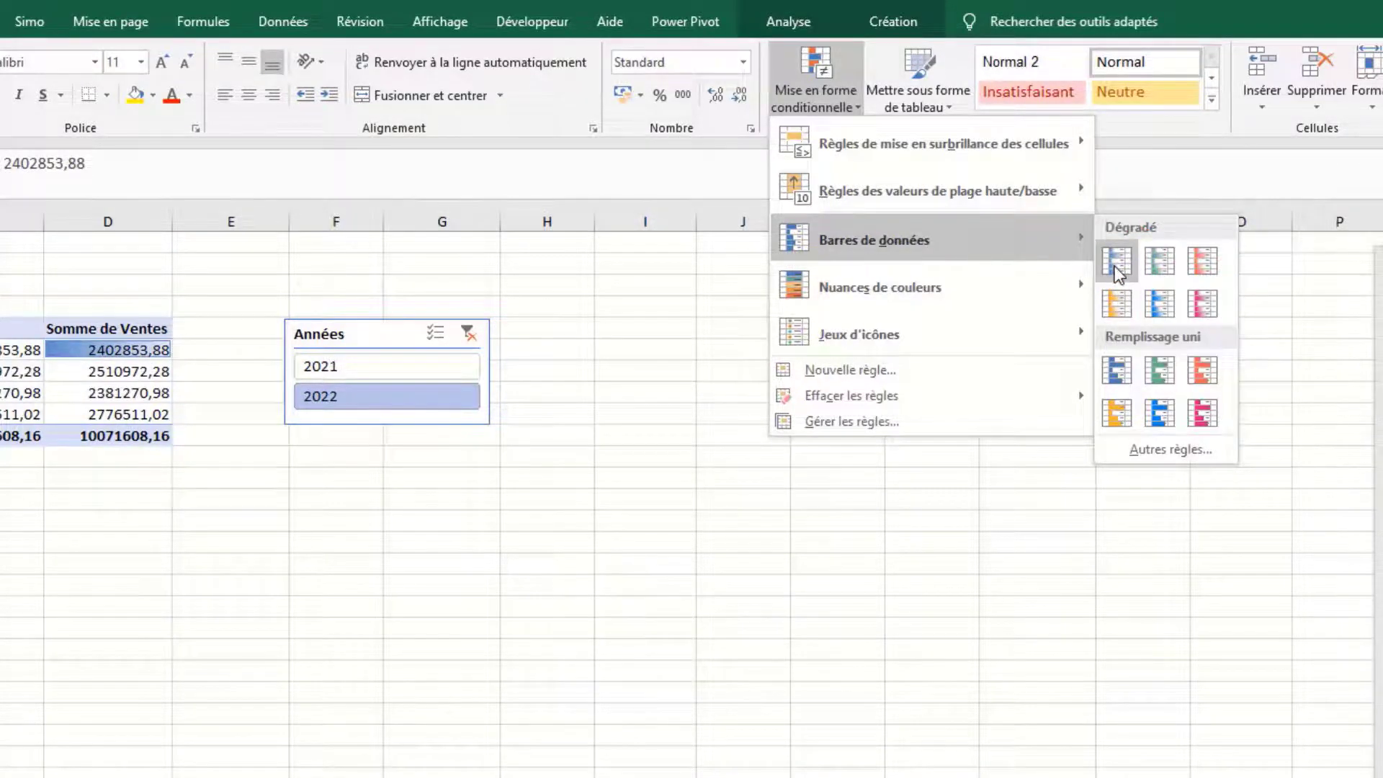
click(1128, 273)
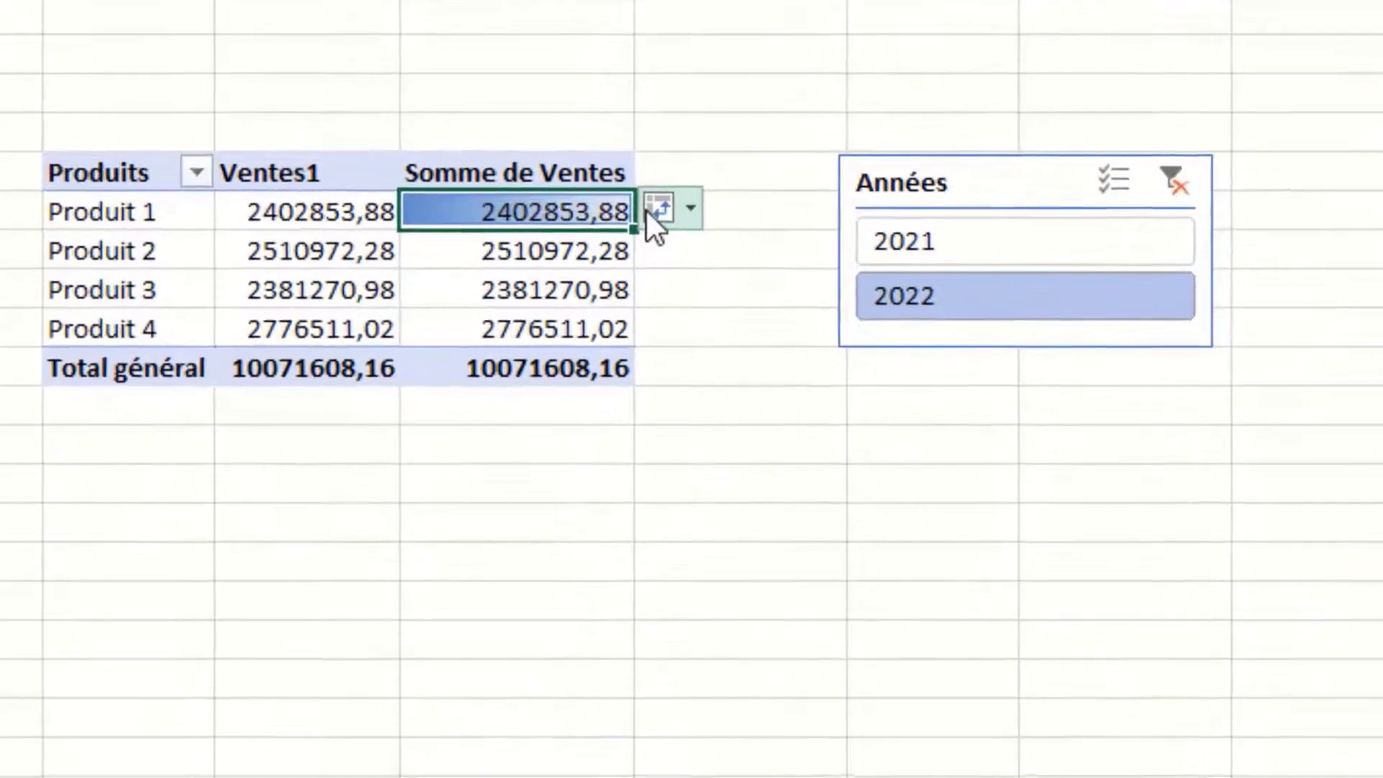
Extend the data bars to all cells showing « Somme de Ventes » values for « Produits », after trying all cells containing « Somme de Ventes »
click(711, 197)
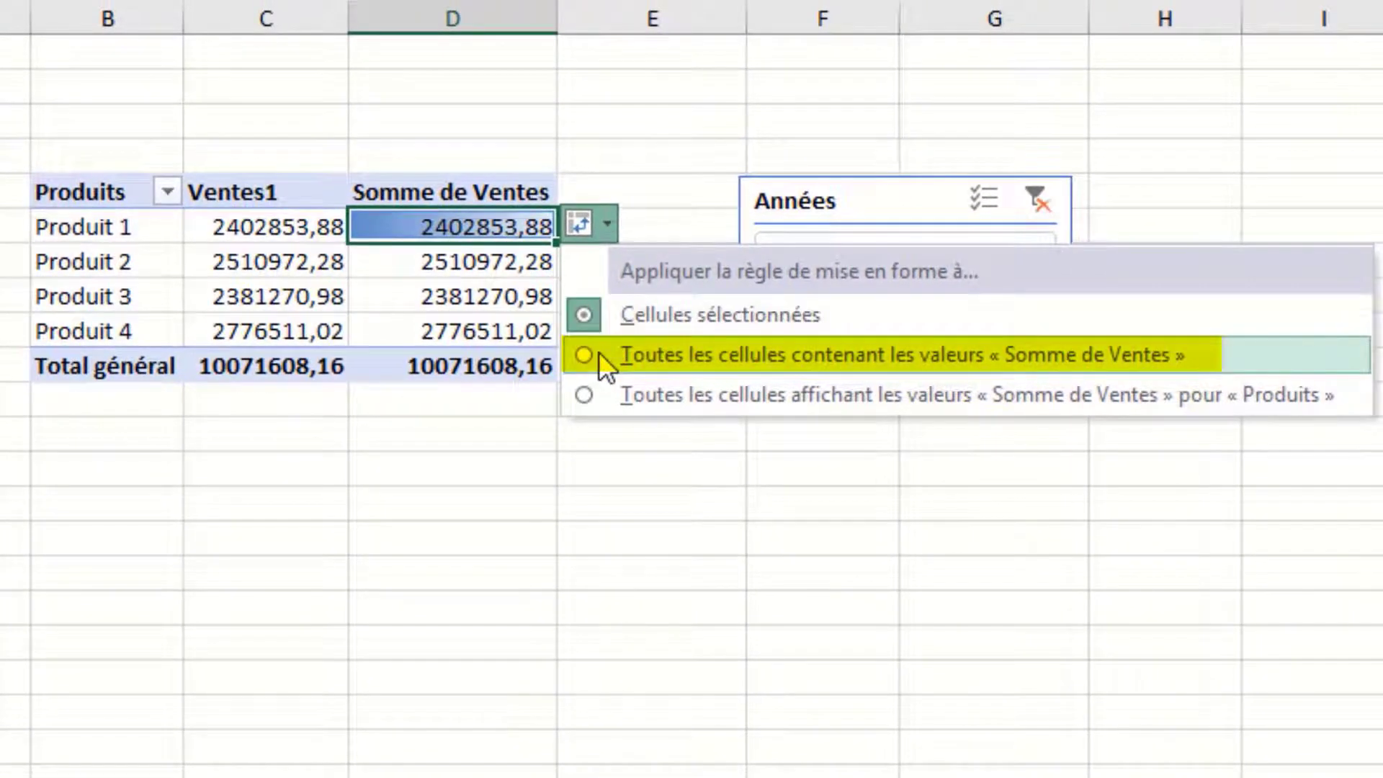
click(599, 351)
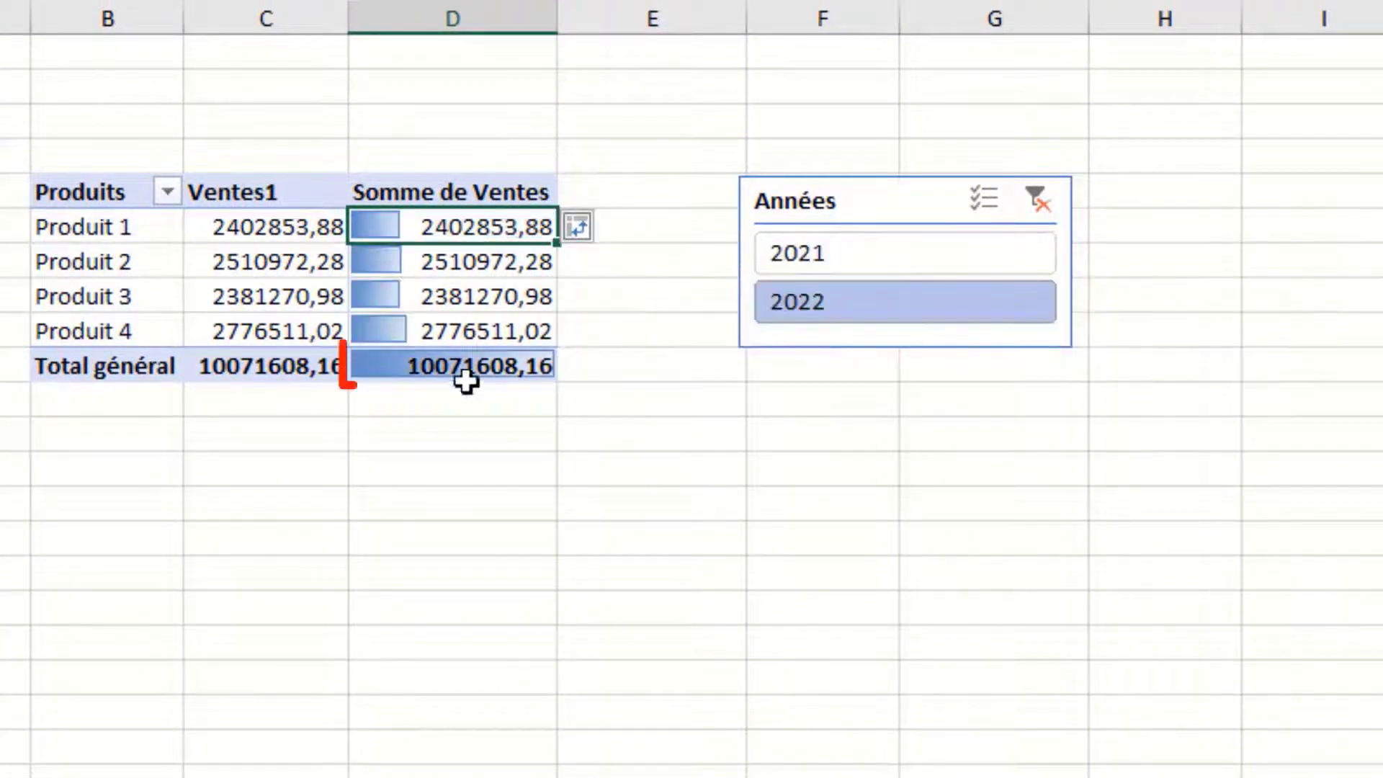
click(583, 225)
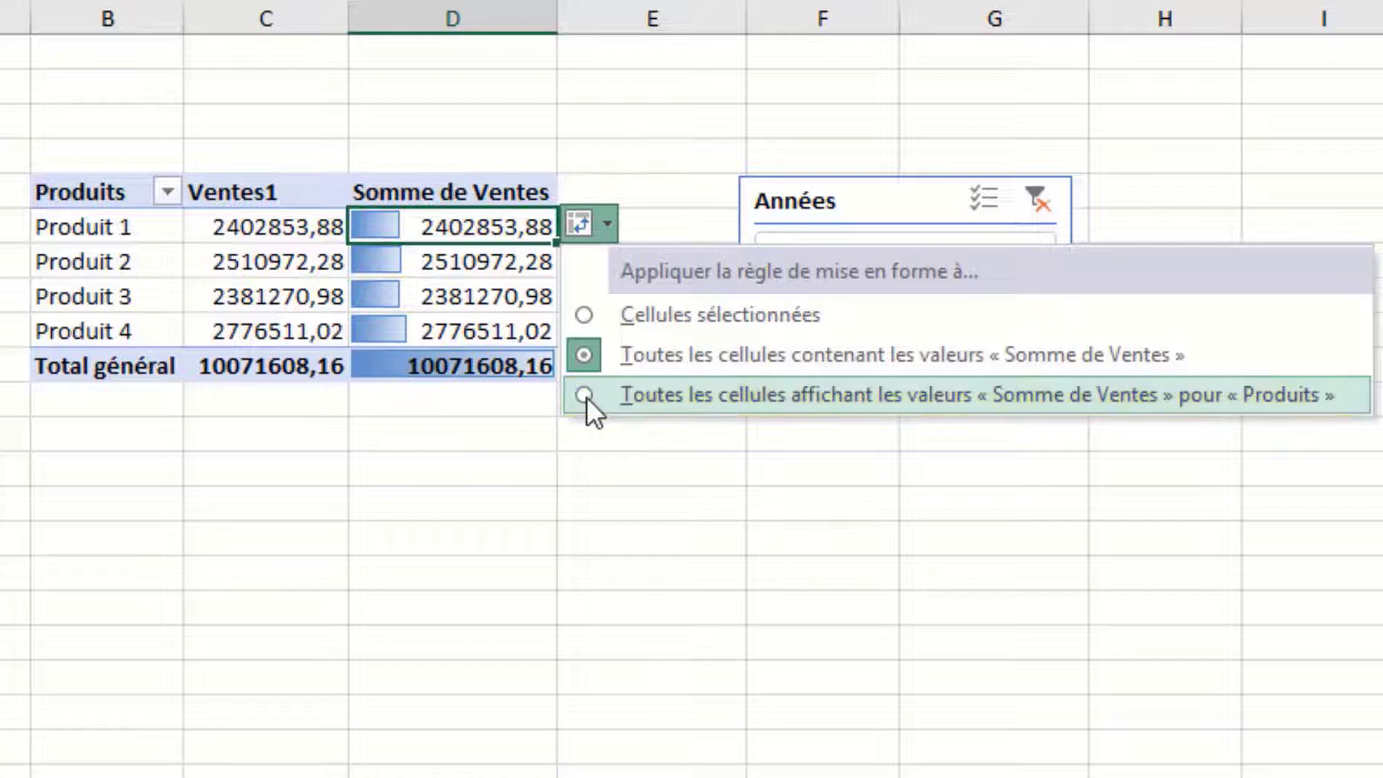
click(585, 395)
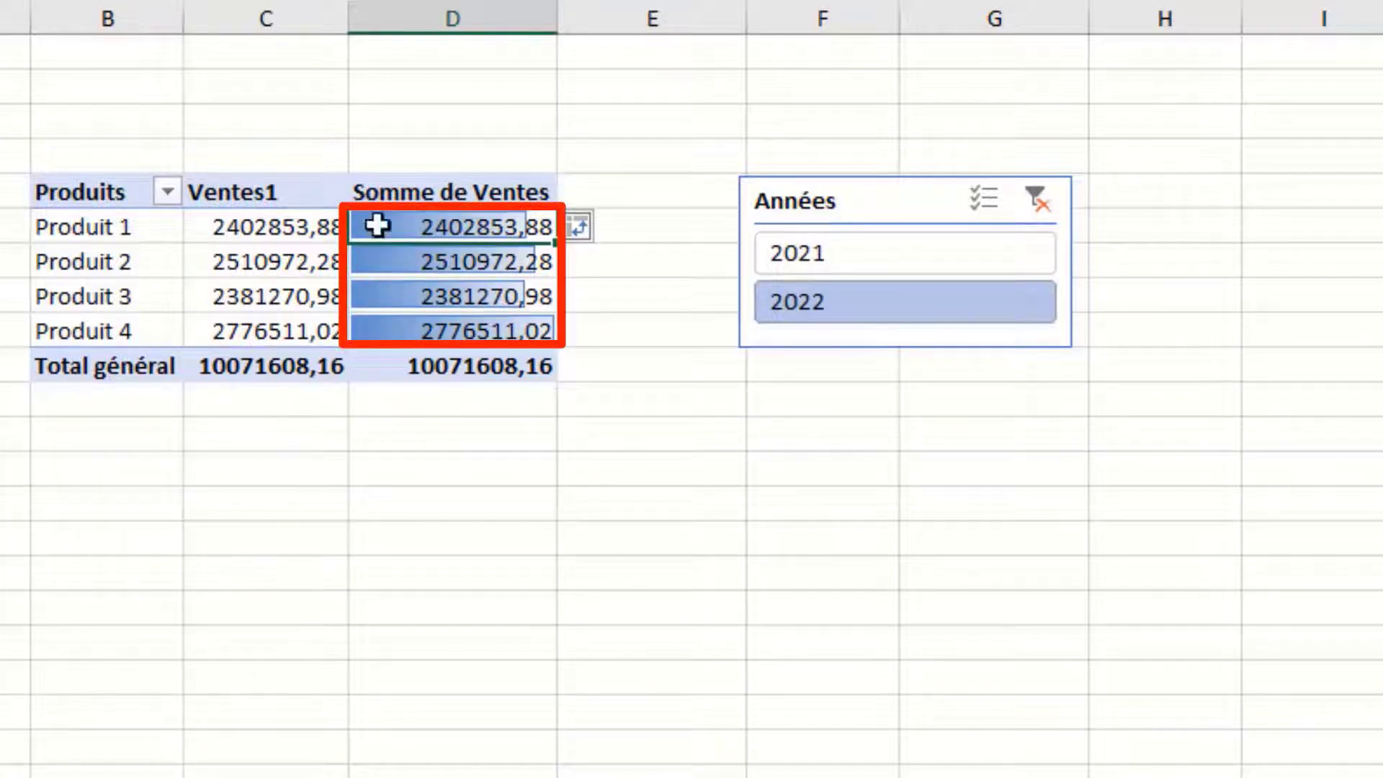
Edit the data bar rule on the Somme de Ventes column to show only the bars without the values
mouse_move(384, 227)
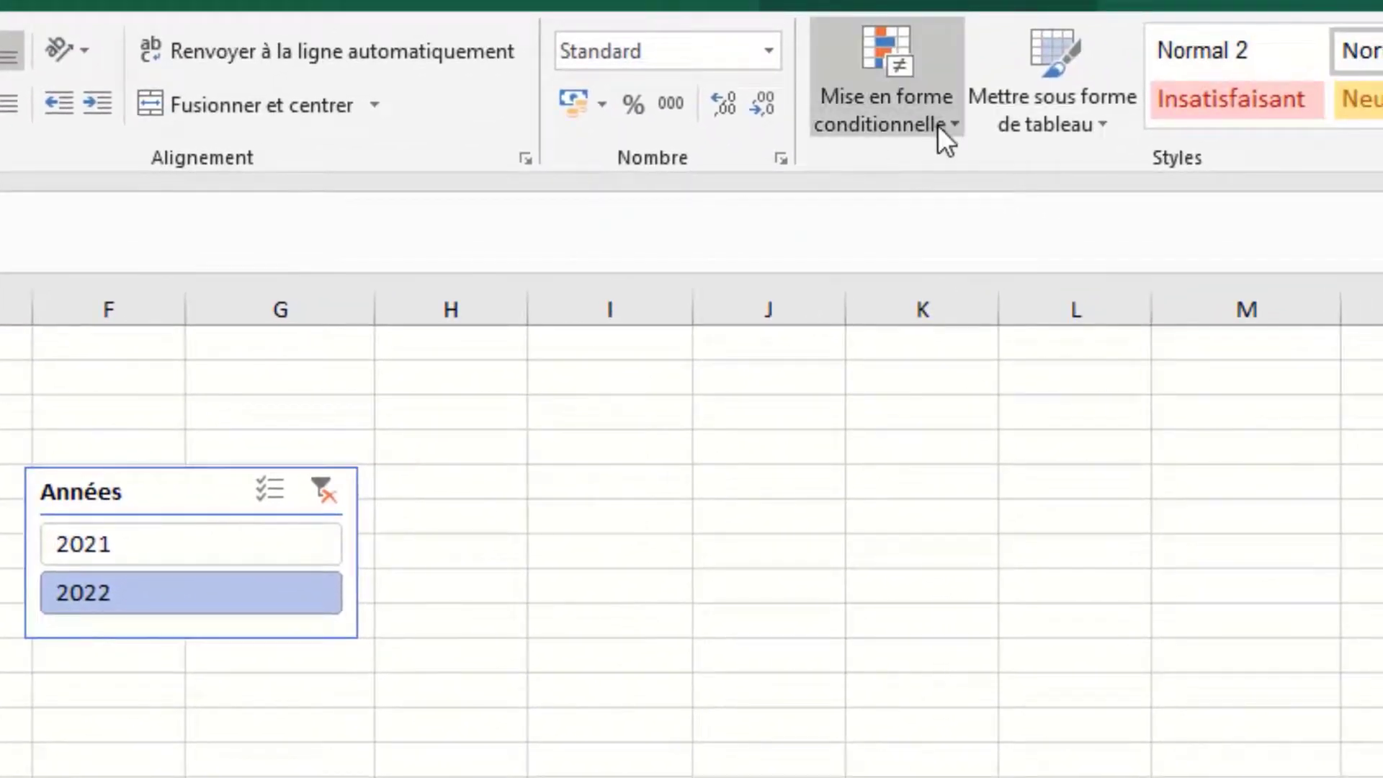
click(938, 125)
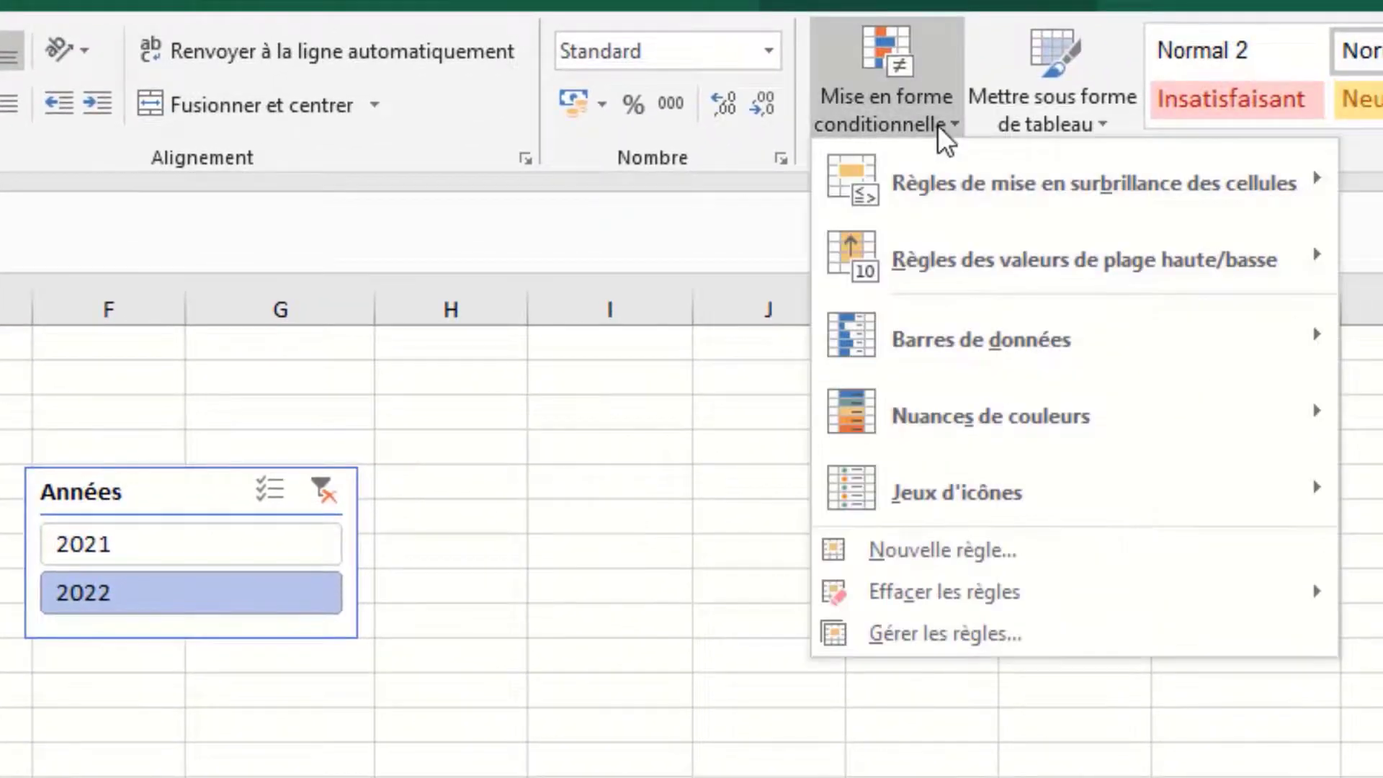
click(950, 626)
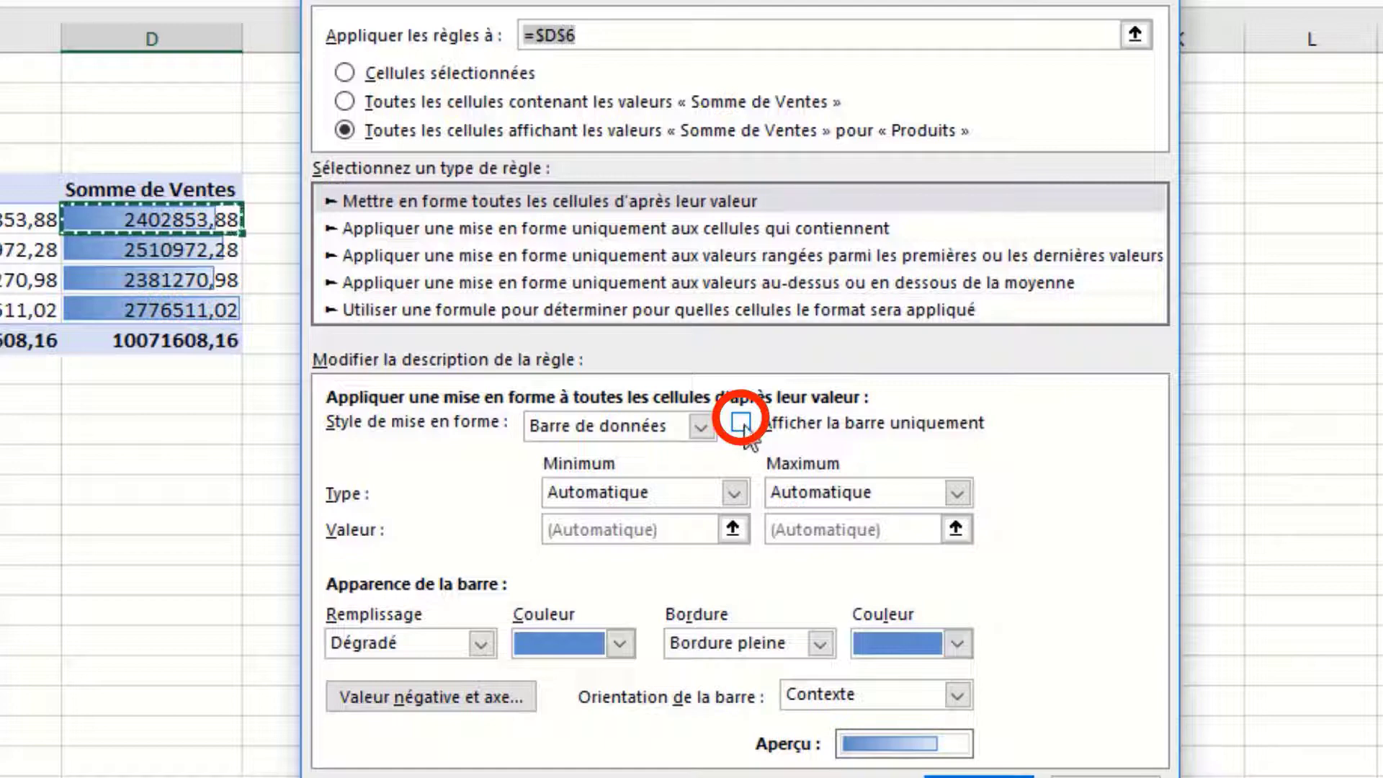
click(746, 426)
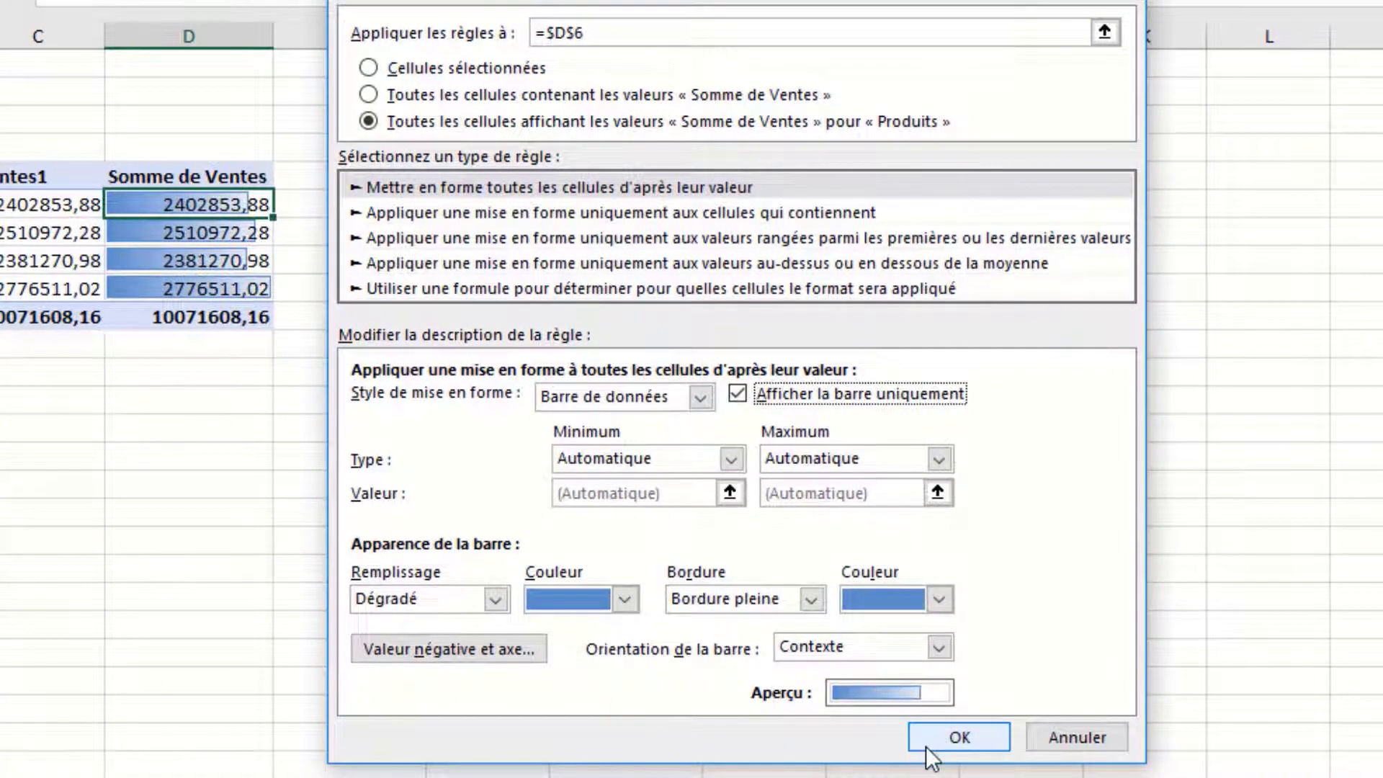
click(959, 737)
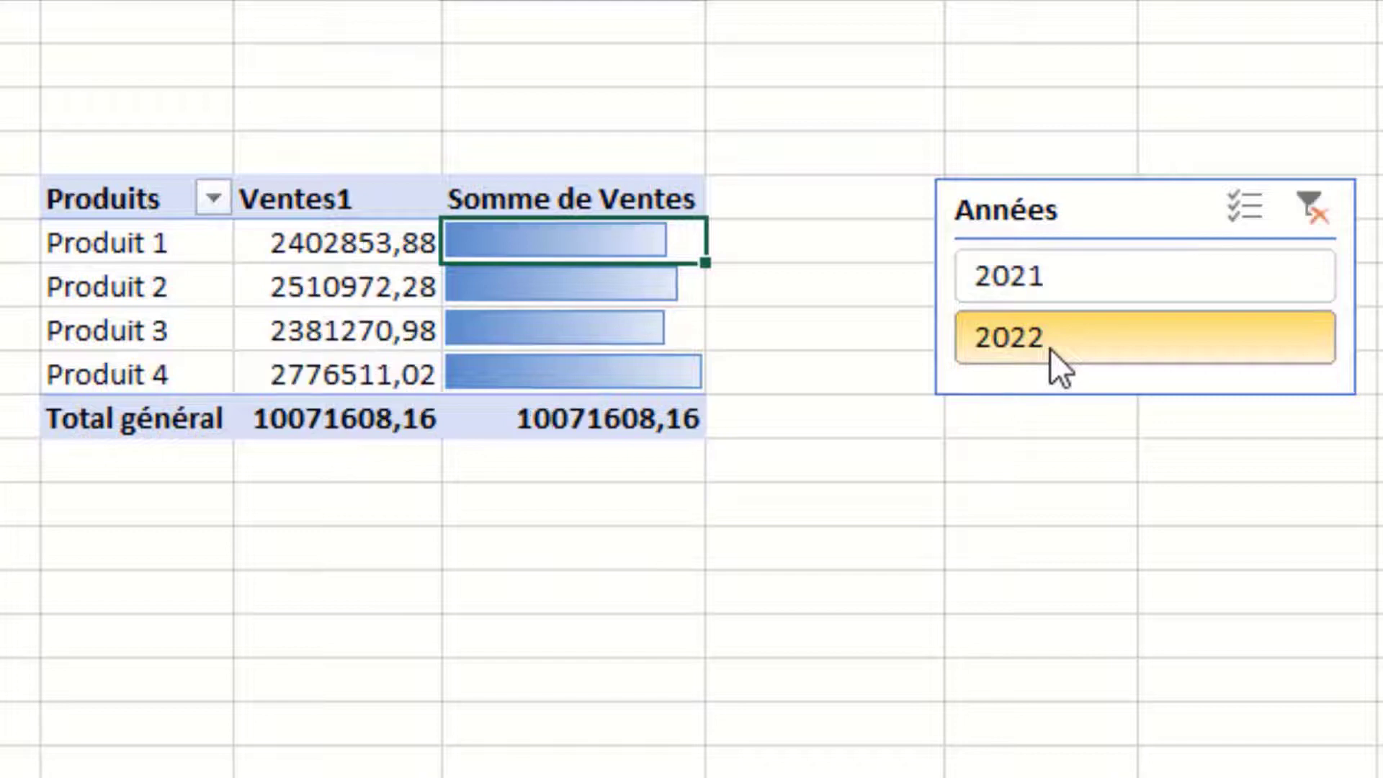
Test the data bars by switching the Années slicer from 2021 to all years and to 2022
click(1053, 288)
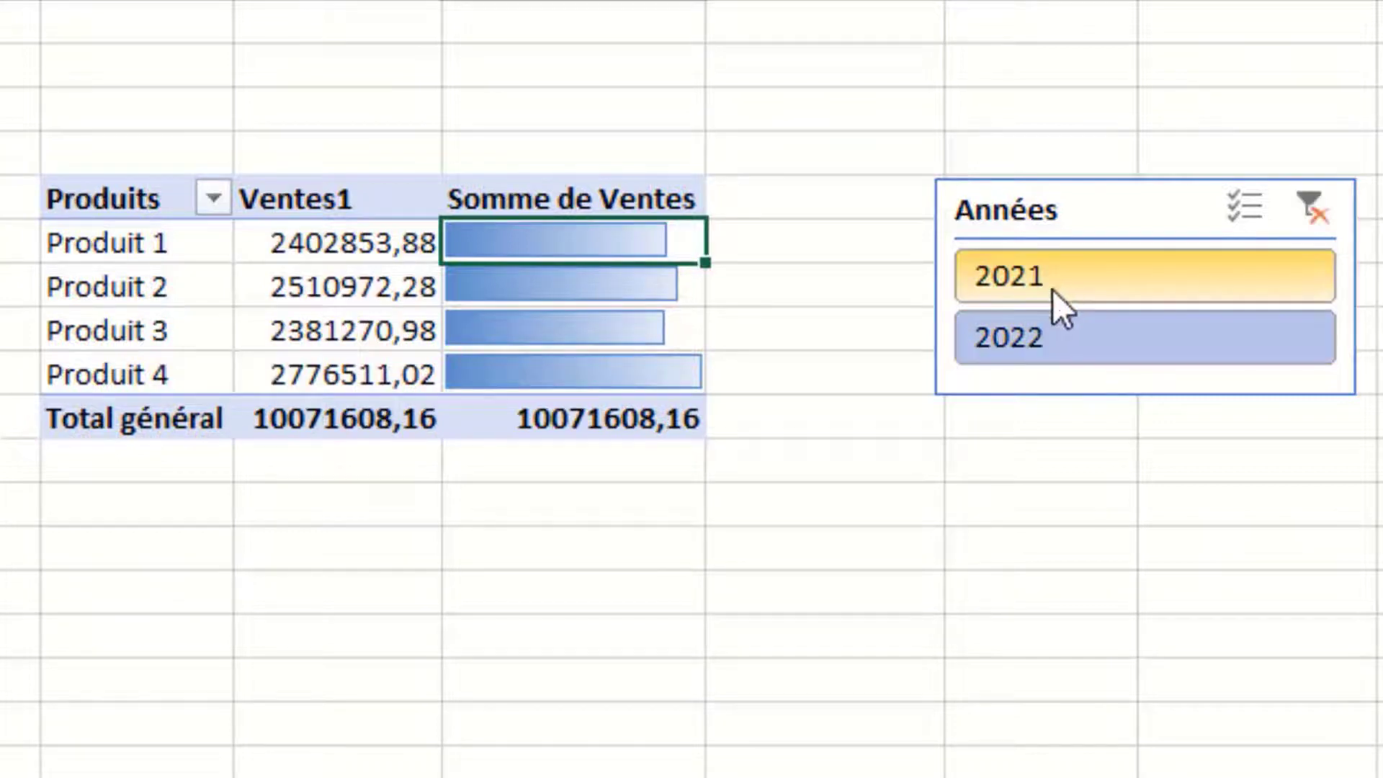
click(1311, 209)
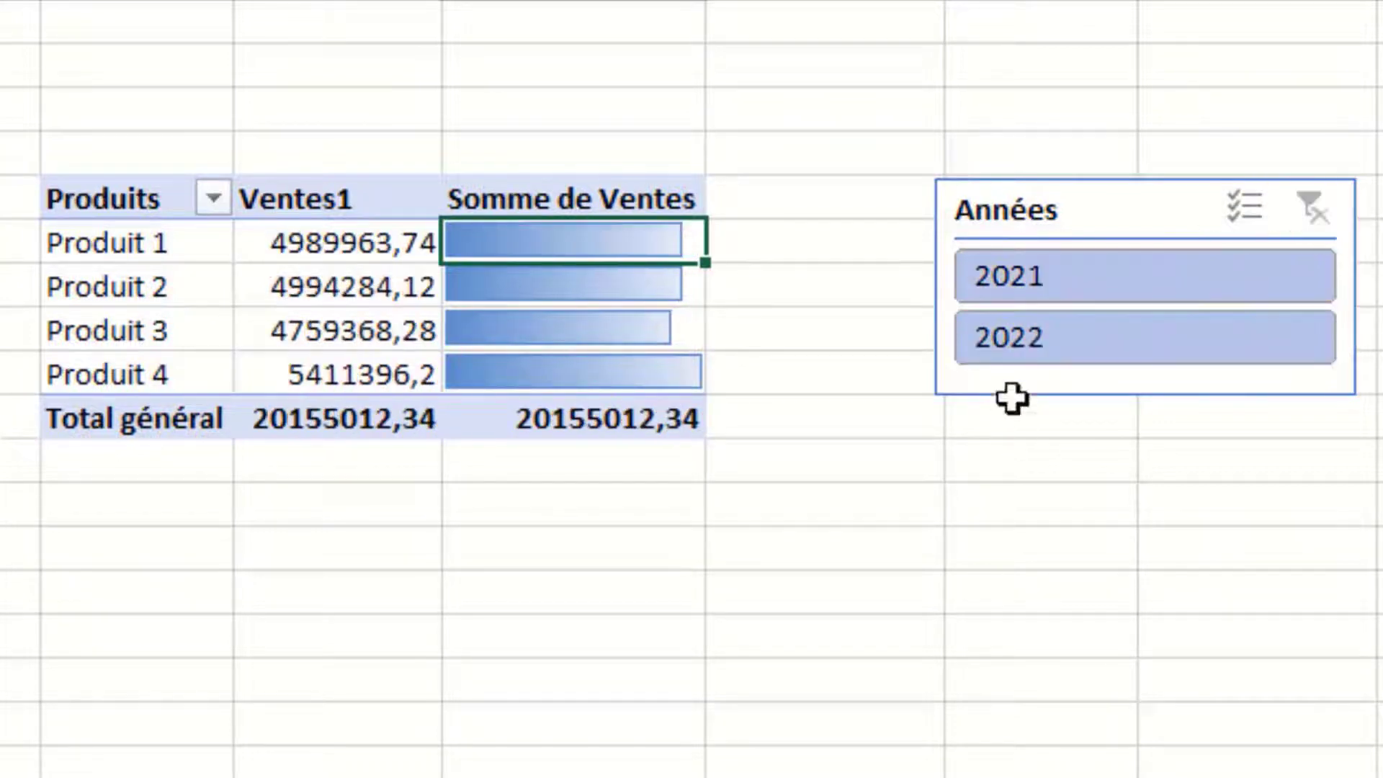
click(1050, 350)
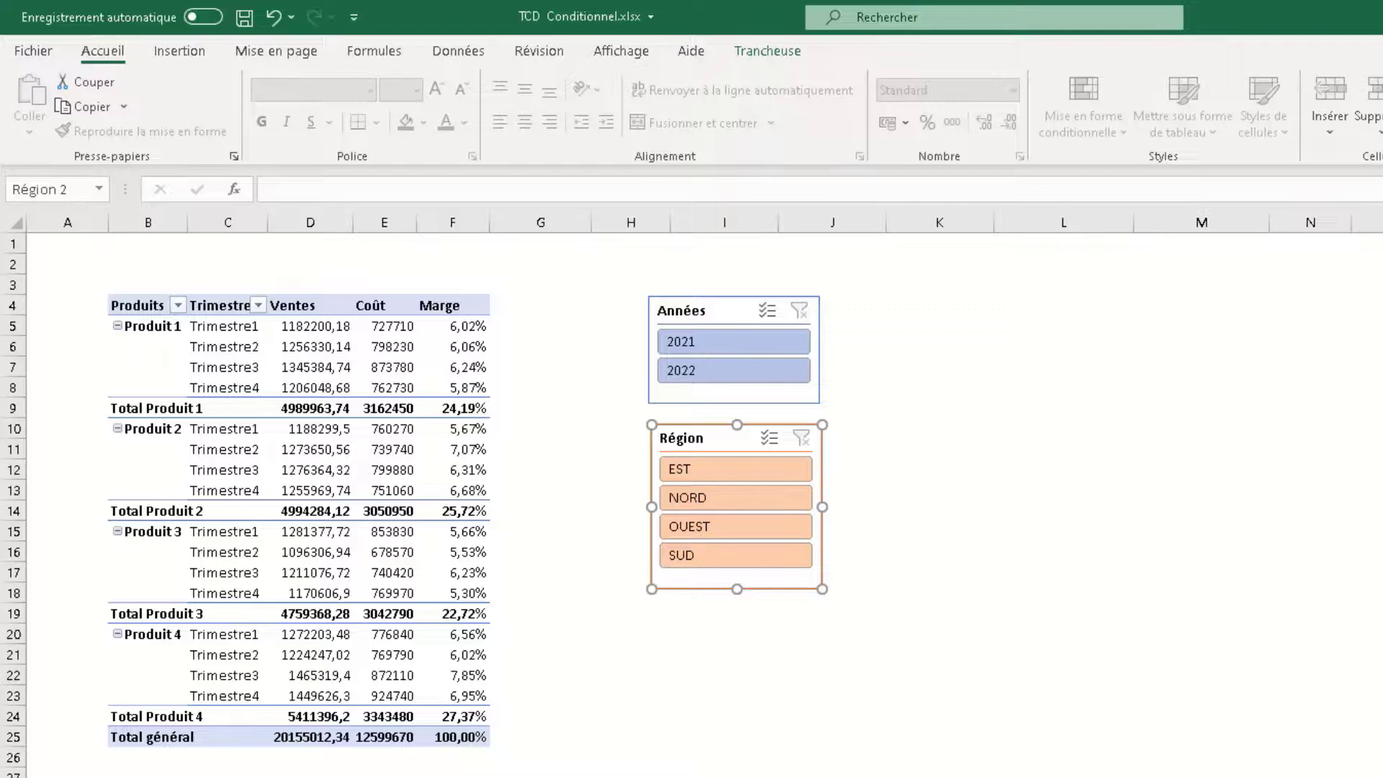
Add the directional icon set of three coloured arrows to Marge and apply it to all cells showing « Marge » values for « Trimestres »
click(456, 330)
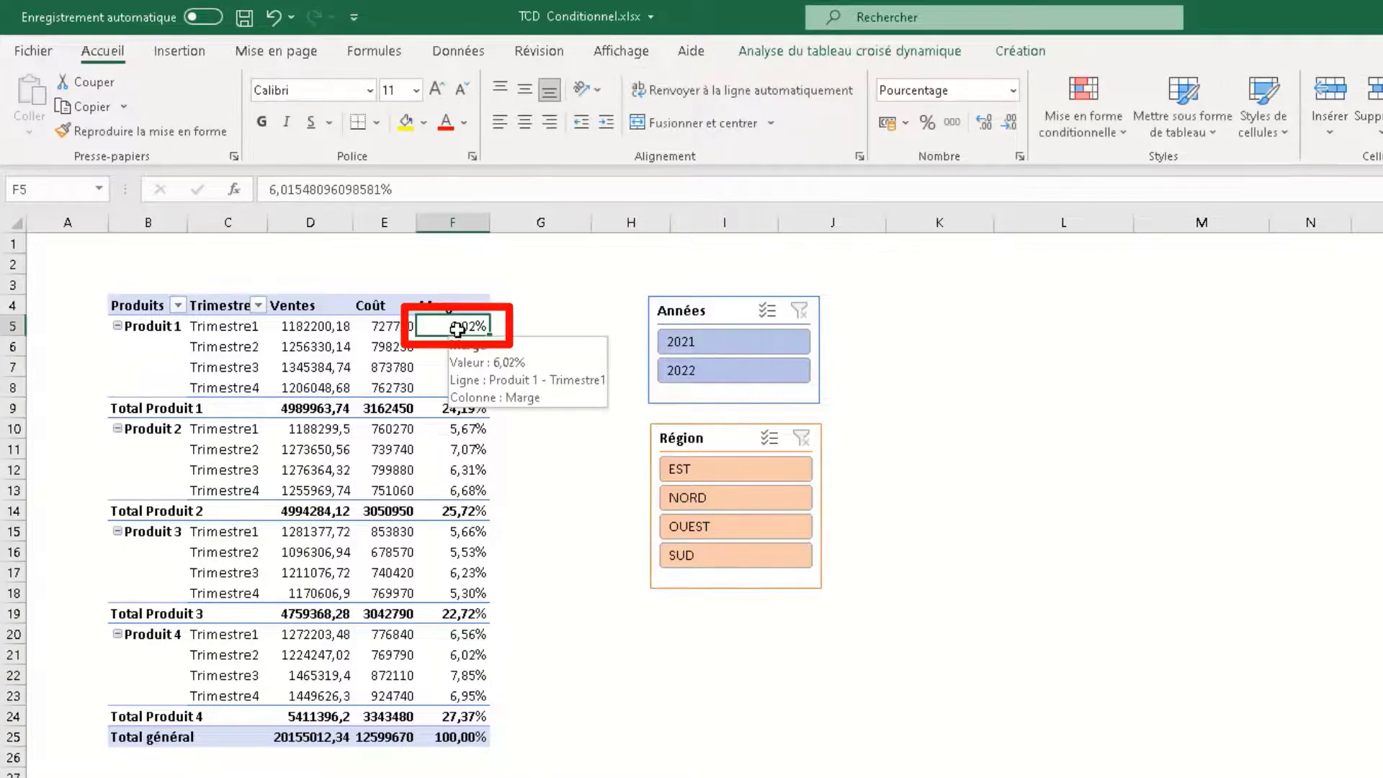
click(1084, 124)
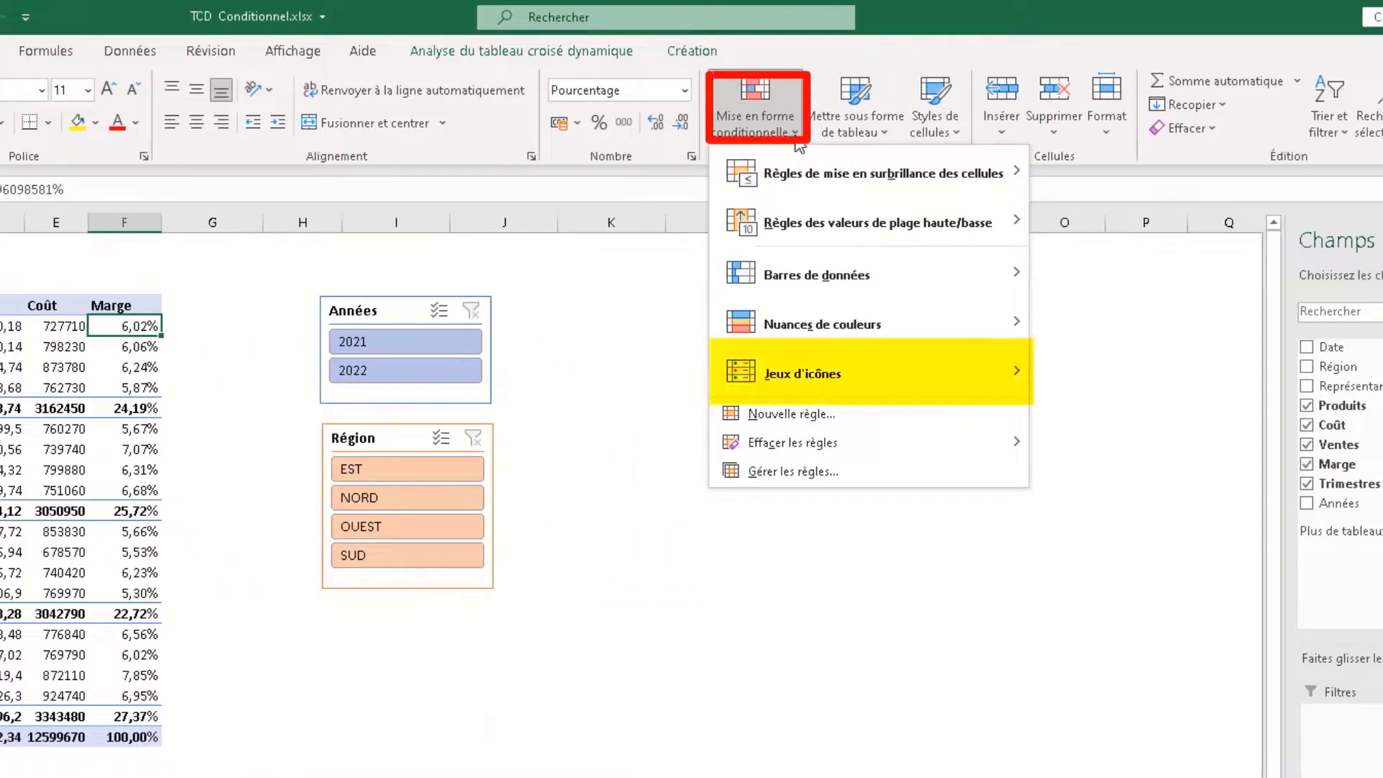
mouse_move(804, 382)
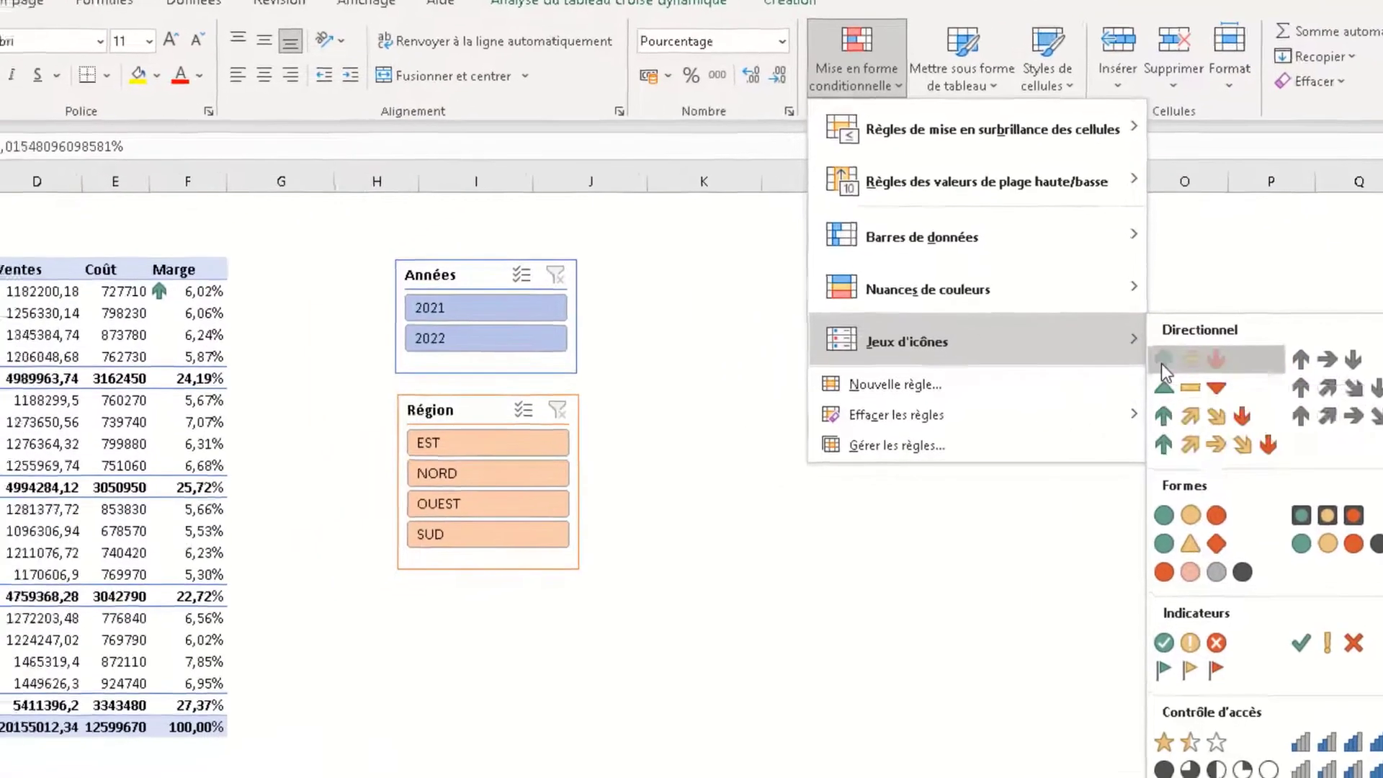
click(1045, 391)
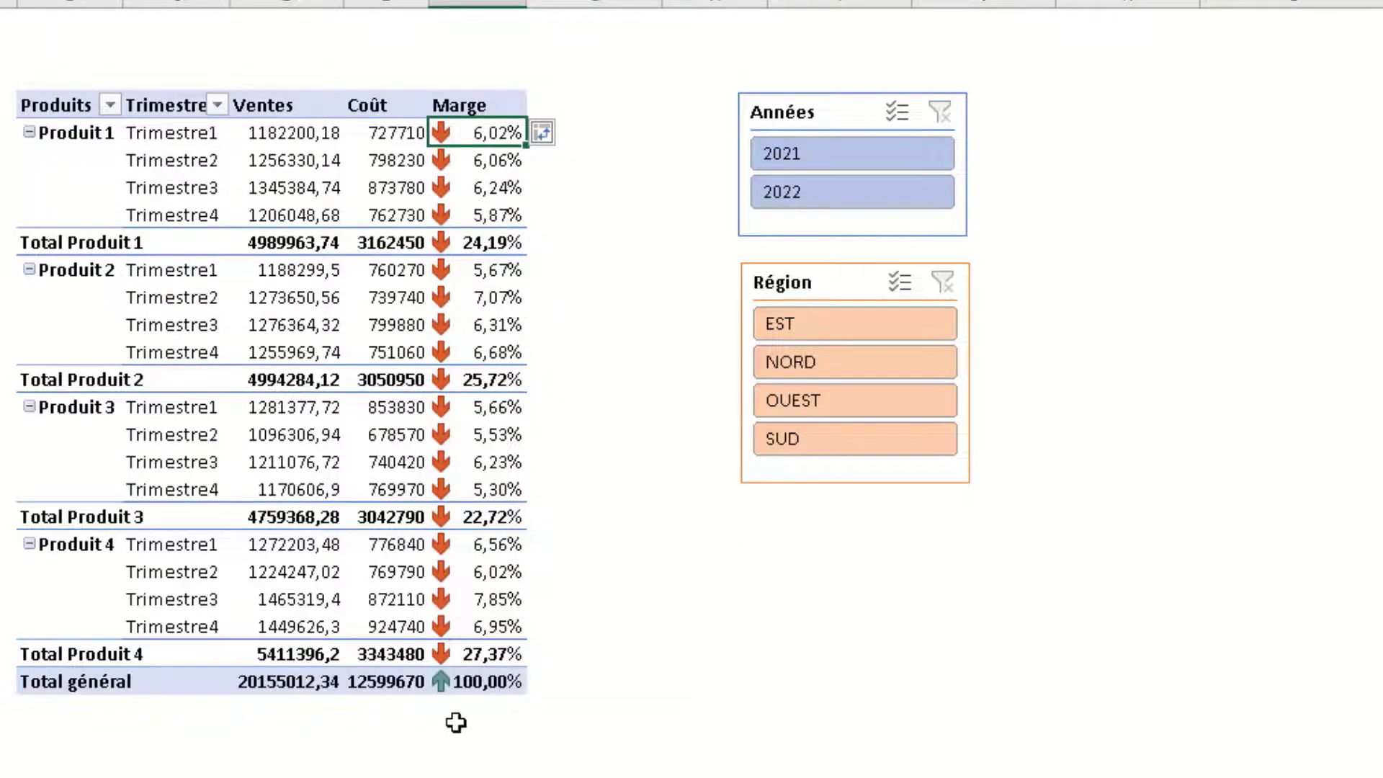
click(566, 131)
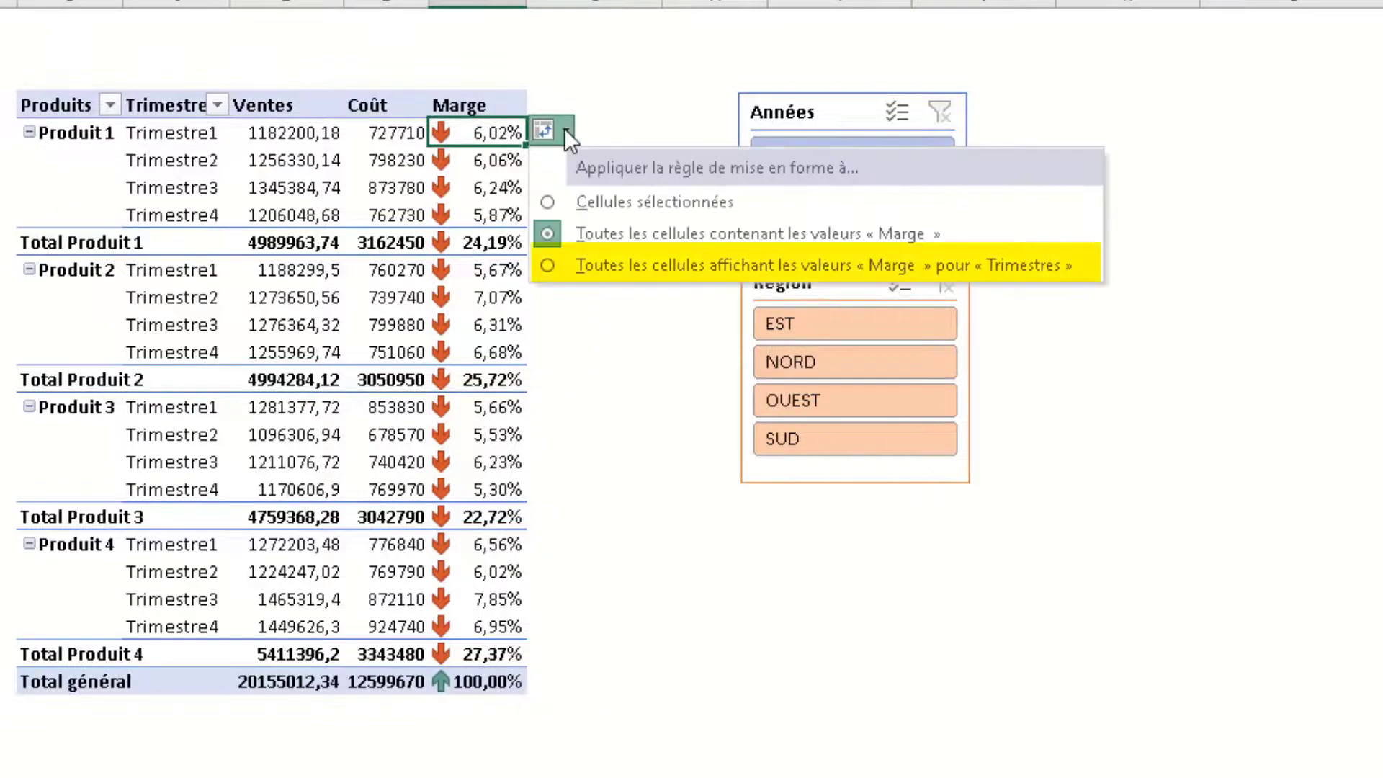
click(571, 277)
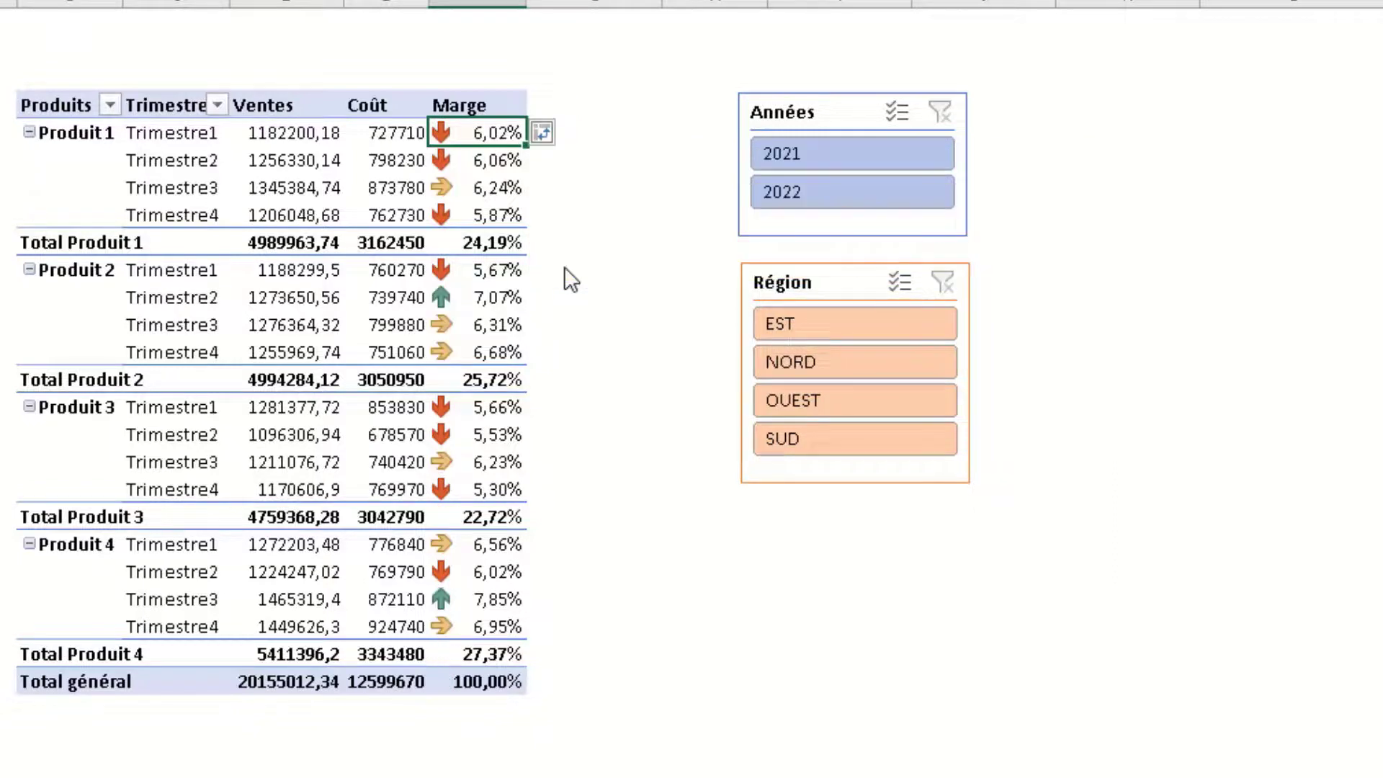